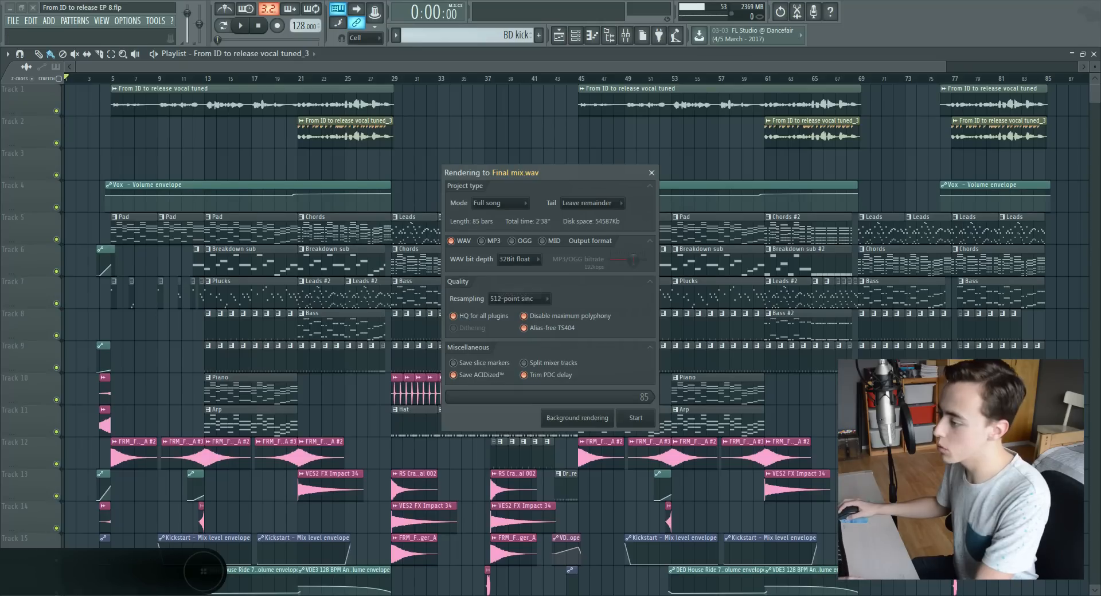
Render the full song to Final mix.wav as 32-bit float WAV, and start a new project while saving the changes to the current one
left_click(636, 418)
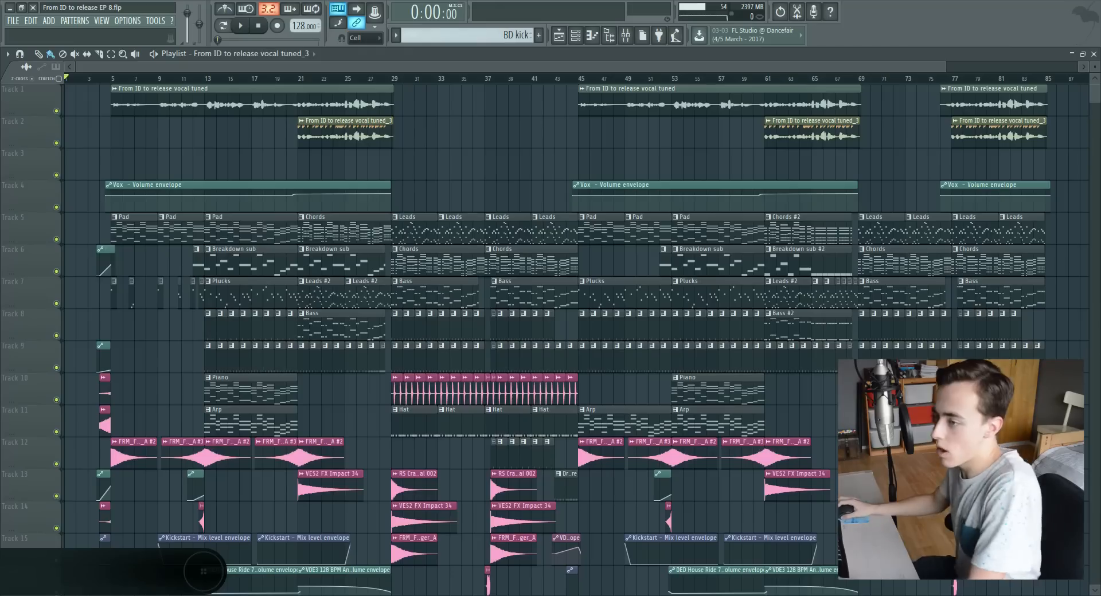
left_click(13, 21)
left_click(17, 34)
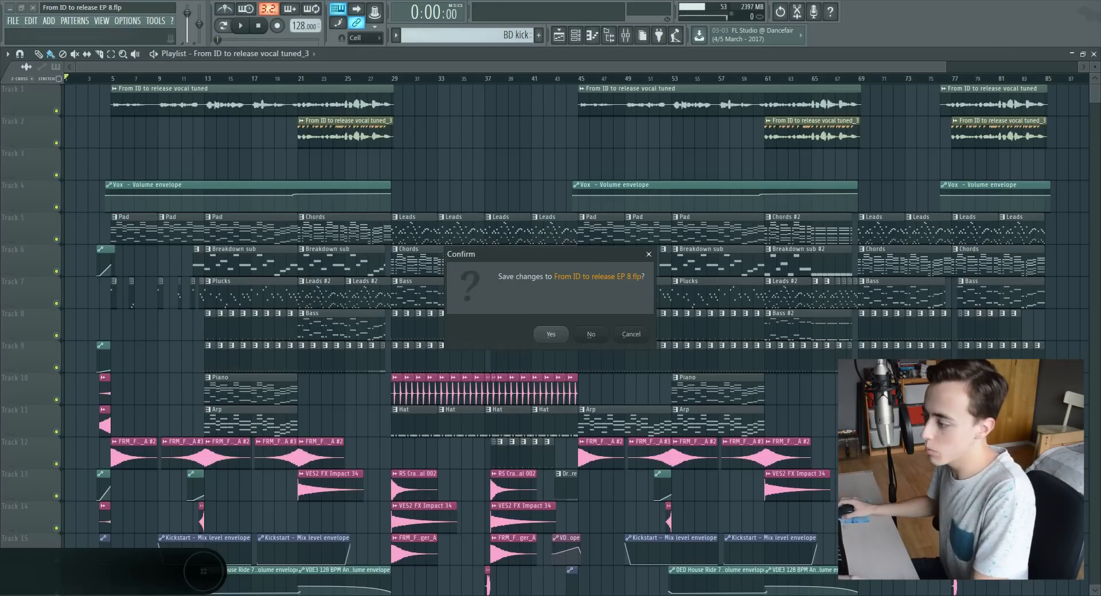
key("Return")
key("ctrl+s")
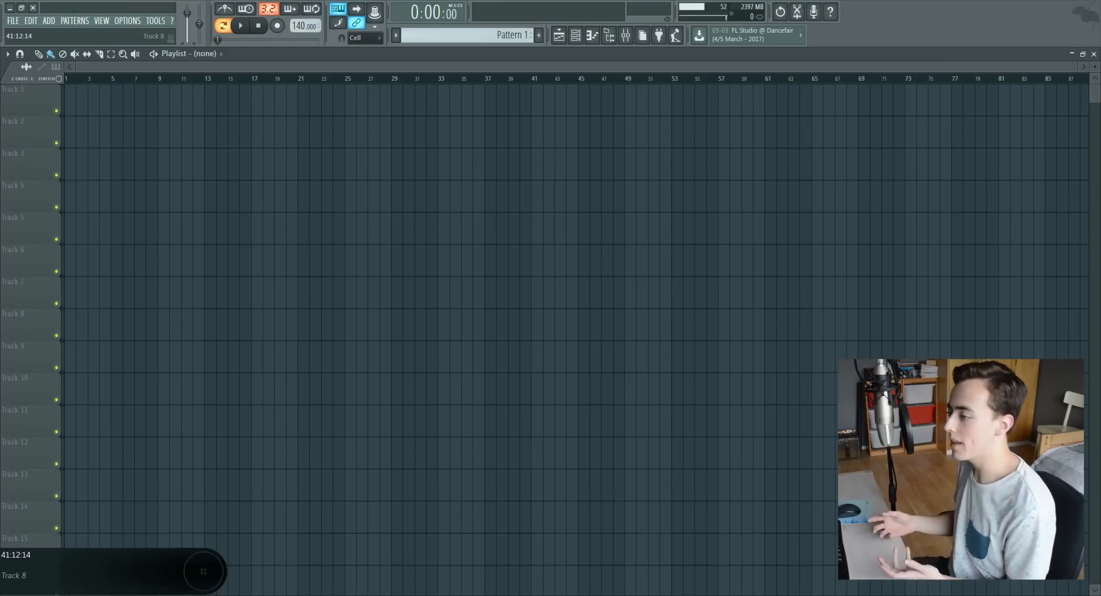
Import the Final mix audio file from the file explorer into the empty playlist and place its clip at bar 1 of Track 1
key("super+e")
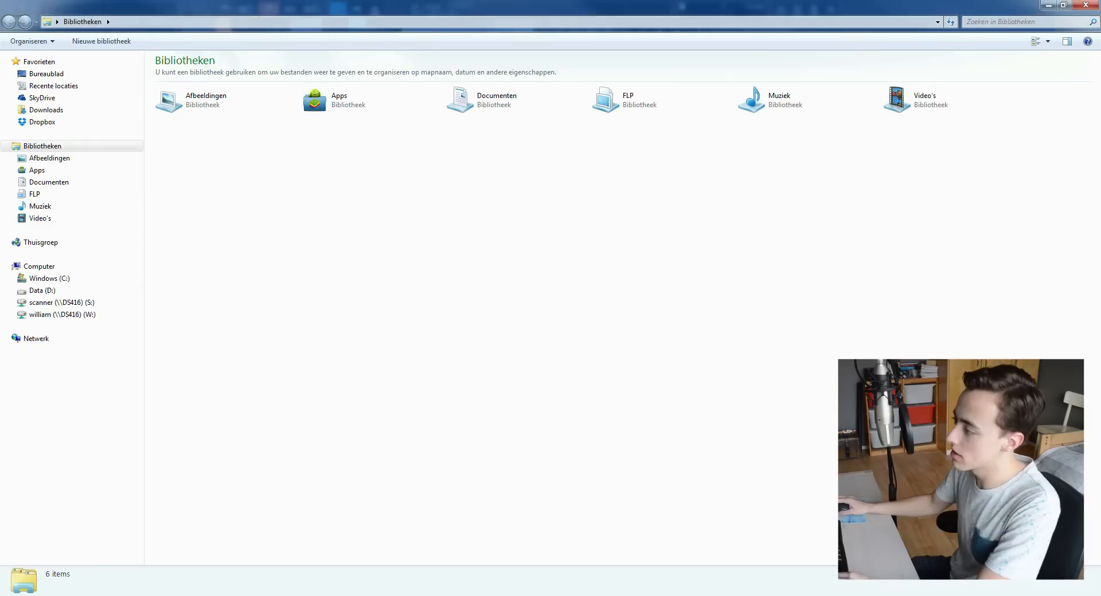
left_click_drag(516, 5, 1100, 7)
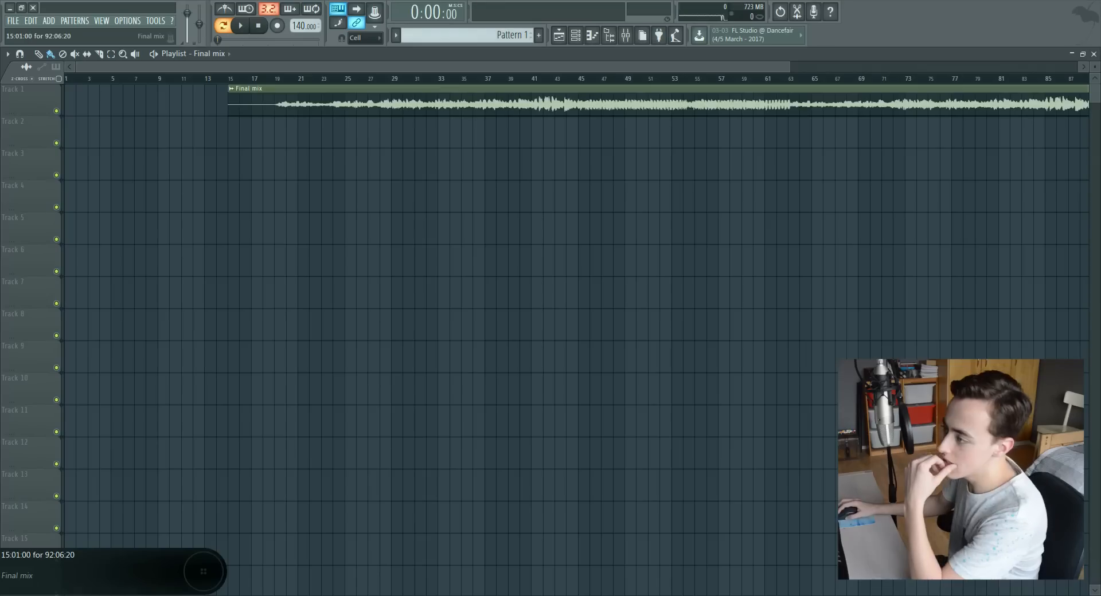
left_click_drag(241, 100, 58, 101)
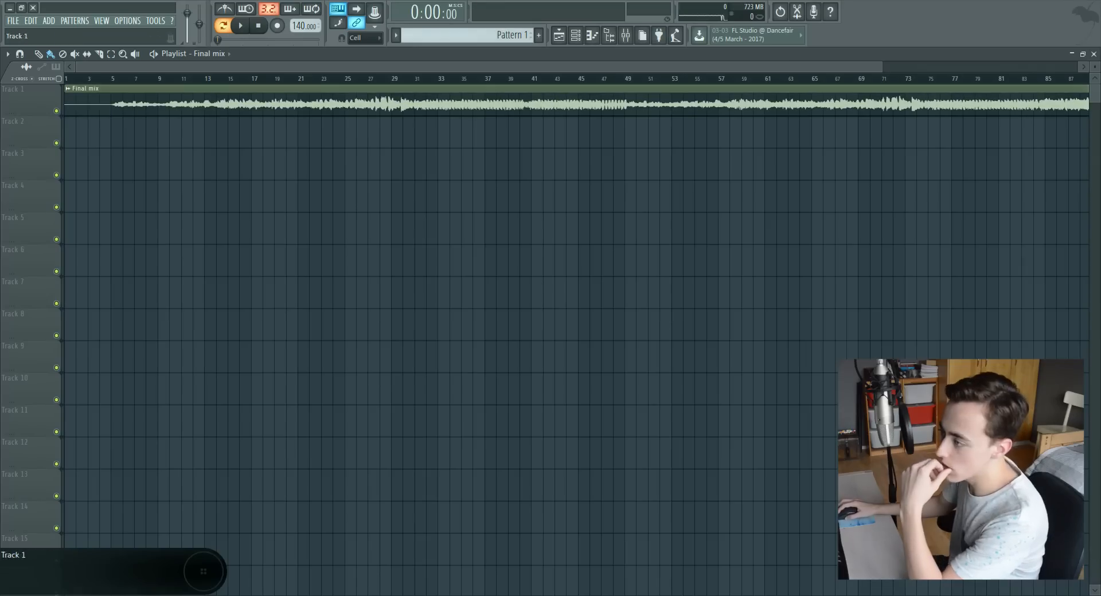
Set the project tempo to 128 BPM and place the Final mix clip again at bar 1 of Track 1
left_click_drag(379, 79, 403, 79)
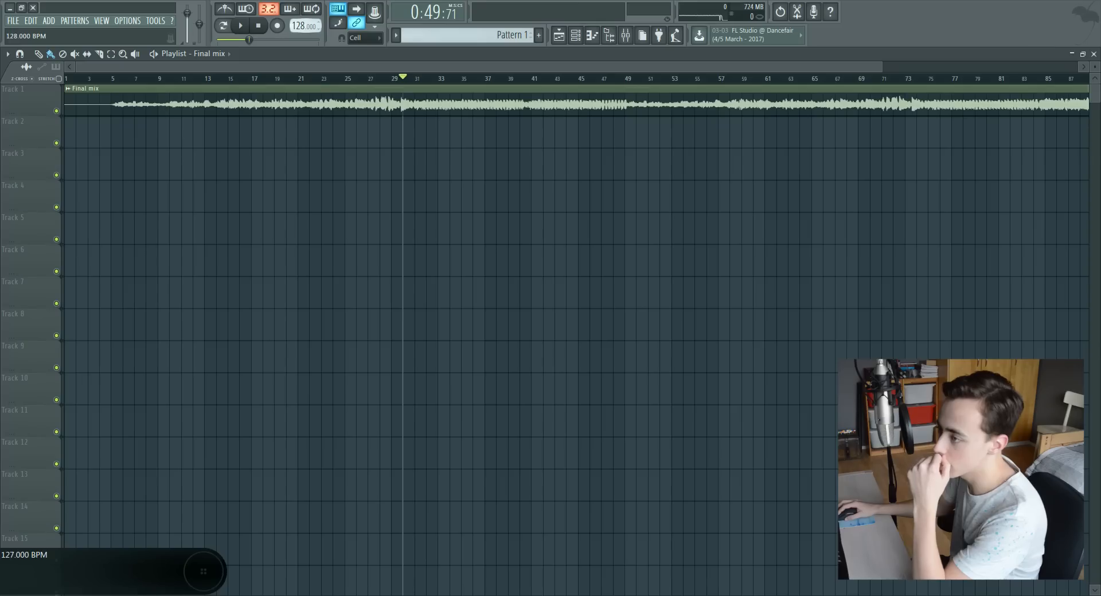
right_click(281, 105)
left_click_drag(281, 104, 69, 104)
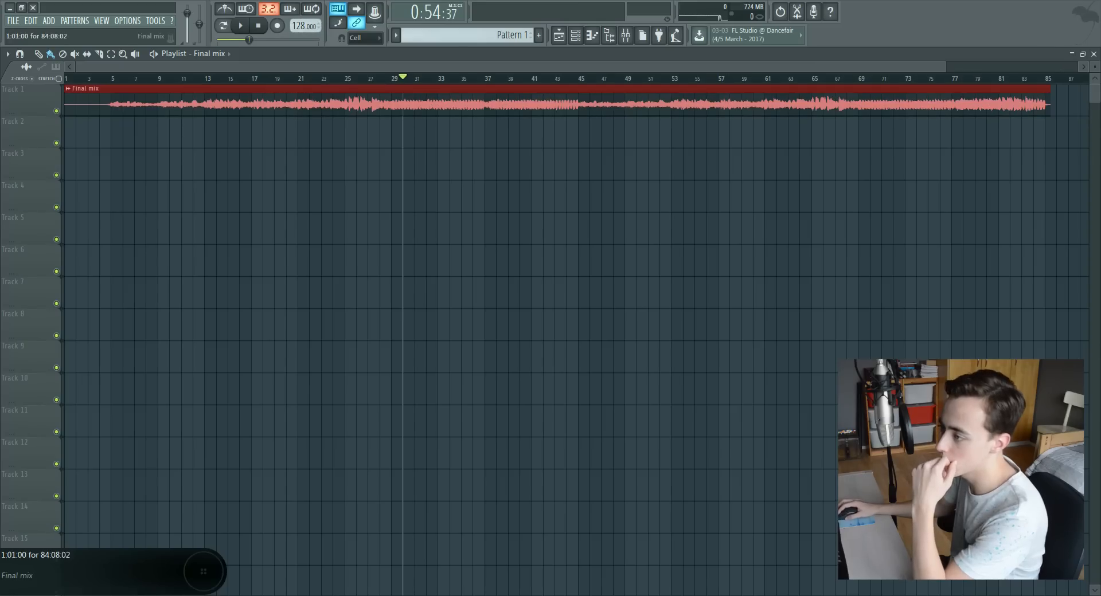
Play the mix from around bars 28 and 29 to check that the drop lines up with the grid
left_click_drag(367, 79, 379, 78)
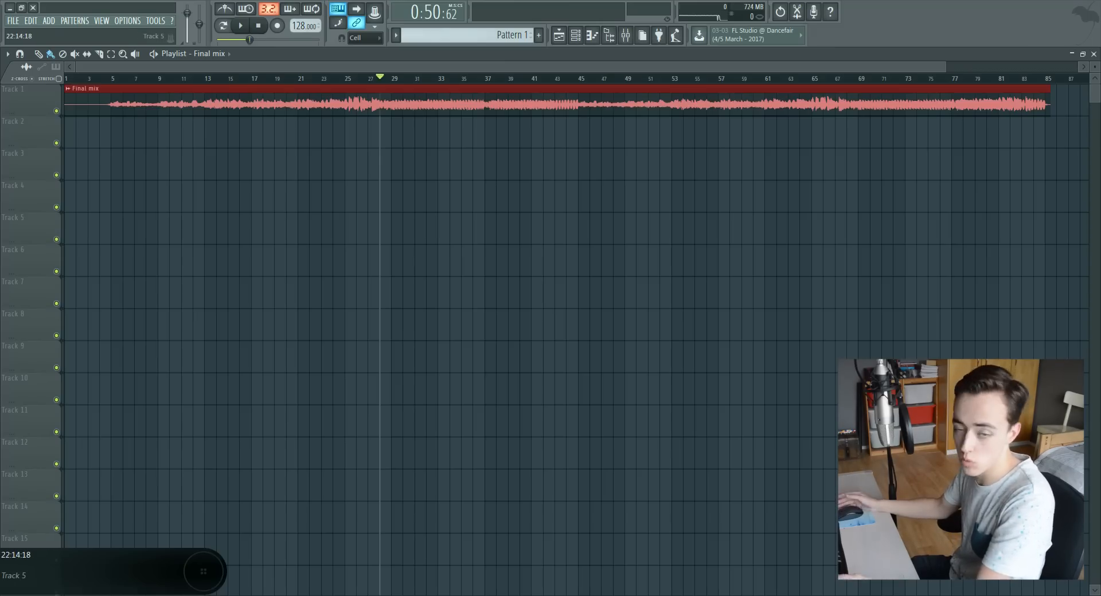
key("space")
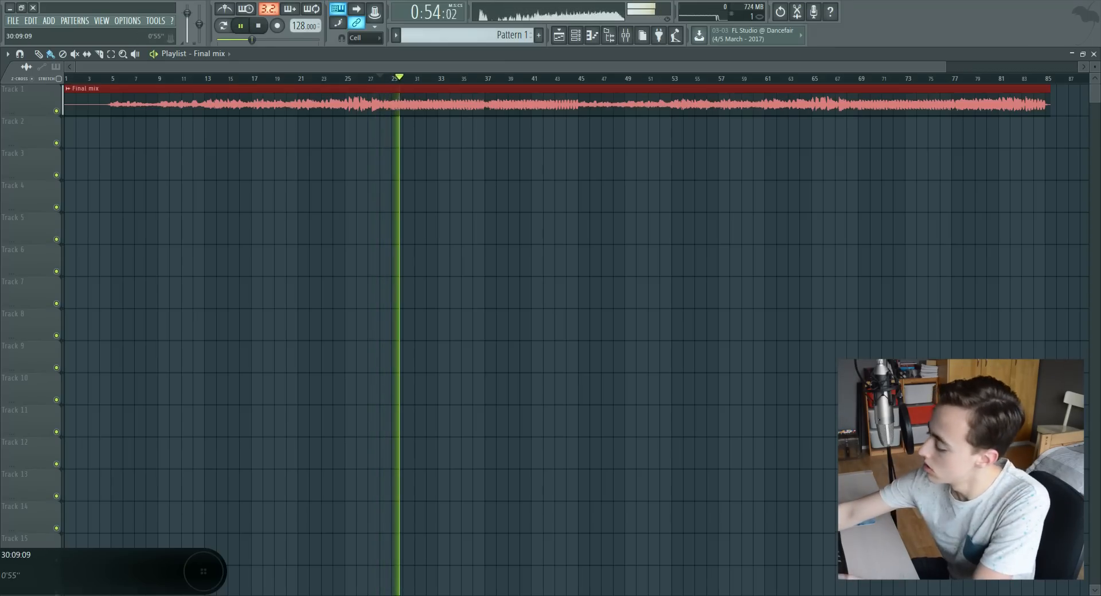
key("space")
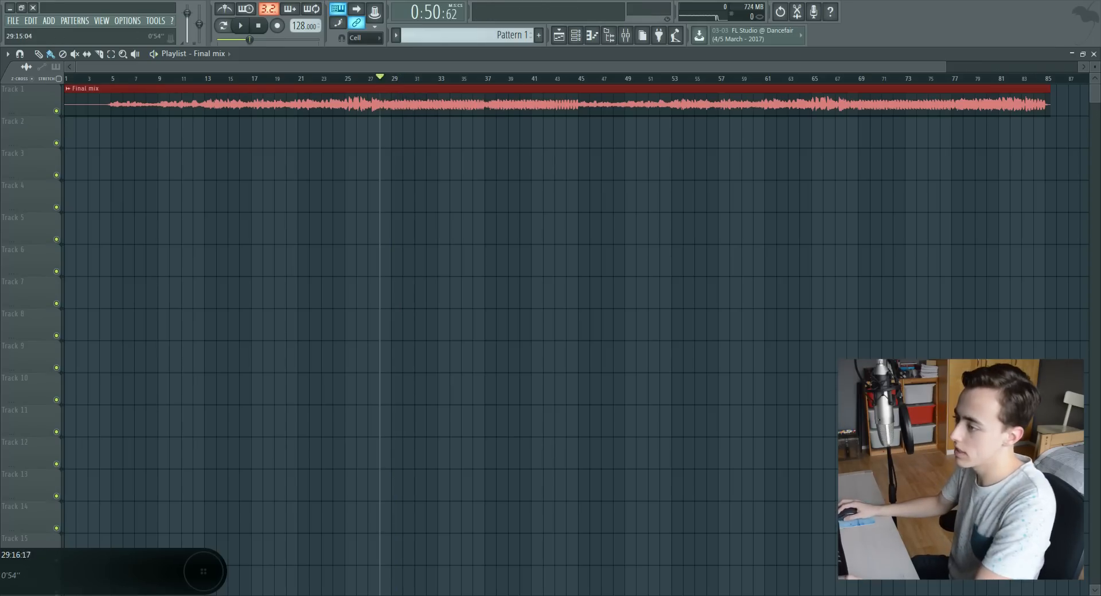
key("space")
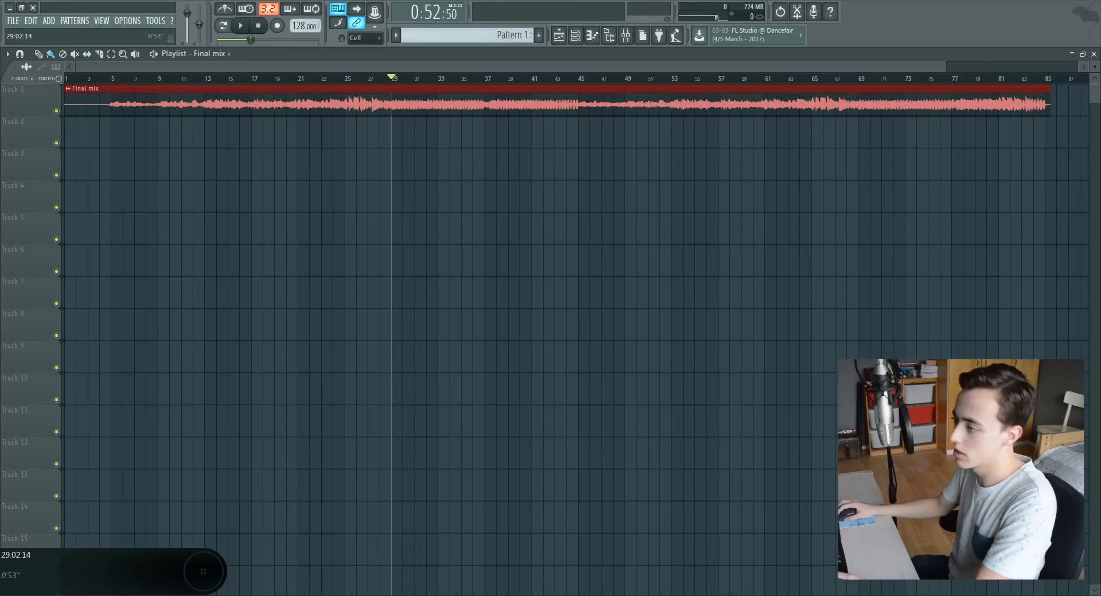
key("space")
key("space")
Cut the opening before bar 4 off the Final mix clip and move the remaining audio to bar 1
left_click(102, 78)
key("space")
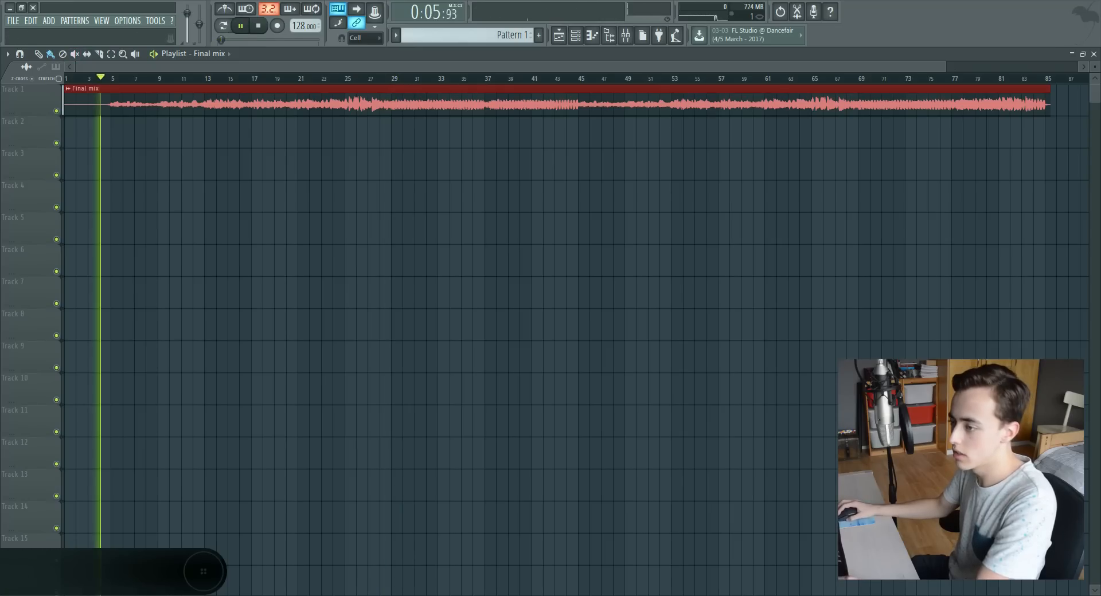
key("c")
key("space")
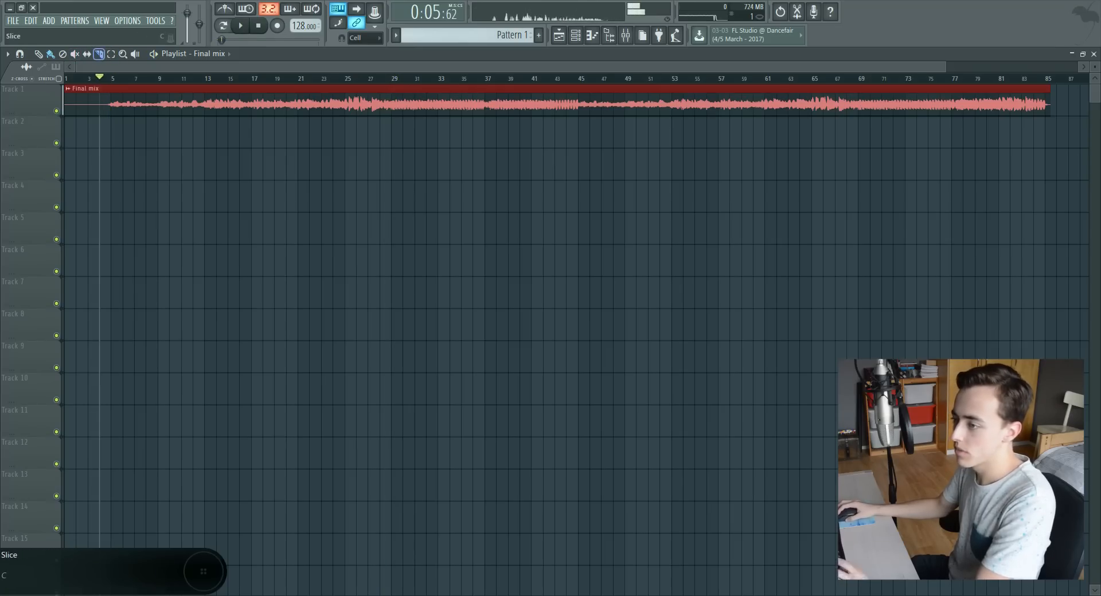
left_click(100, 102)
left_click(38, 54)
right_click(83, 104)
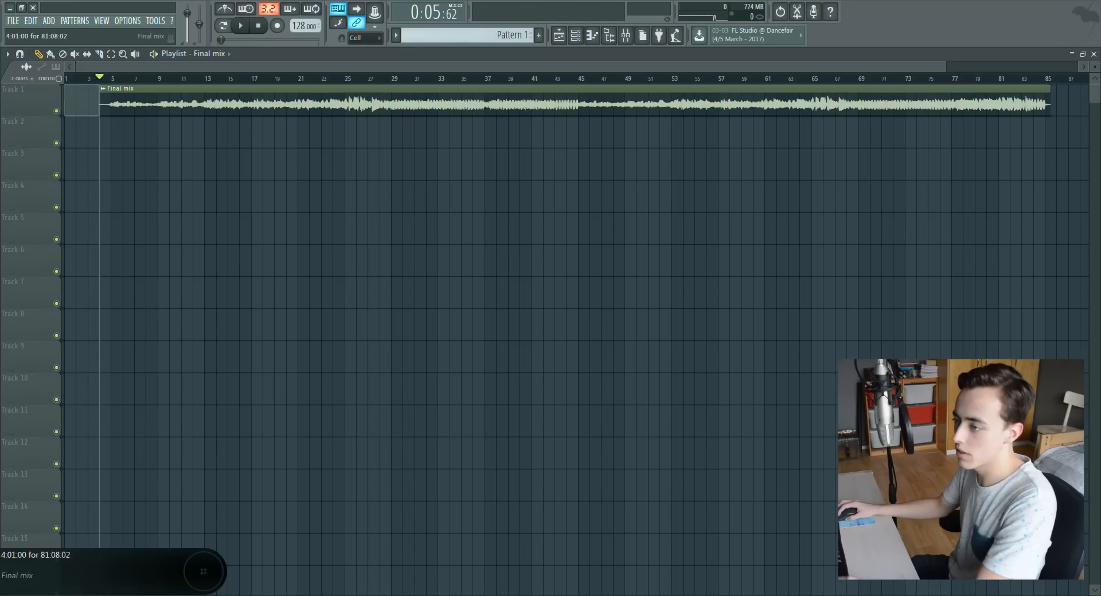
left_click_drag(153, 104, 118, 104)
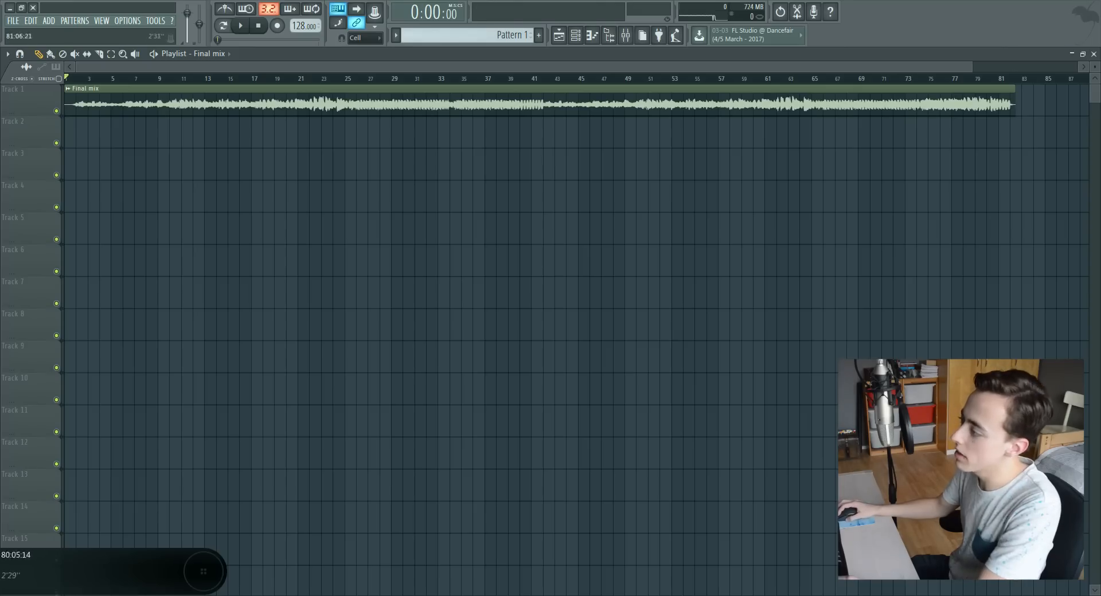
Play the last bars of the Final mix clip to check how the song ends
left_click(998, 78)
key("space")
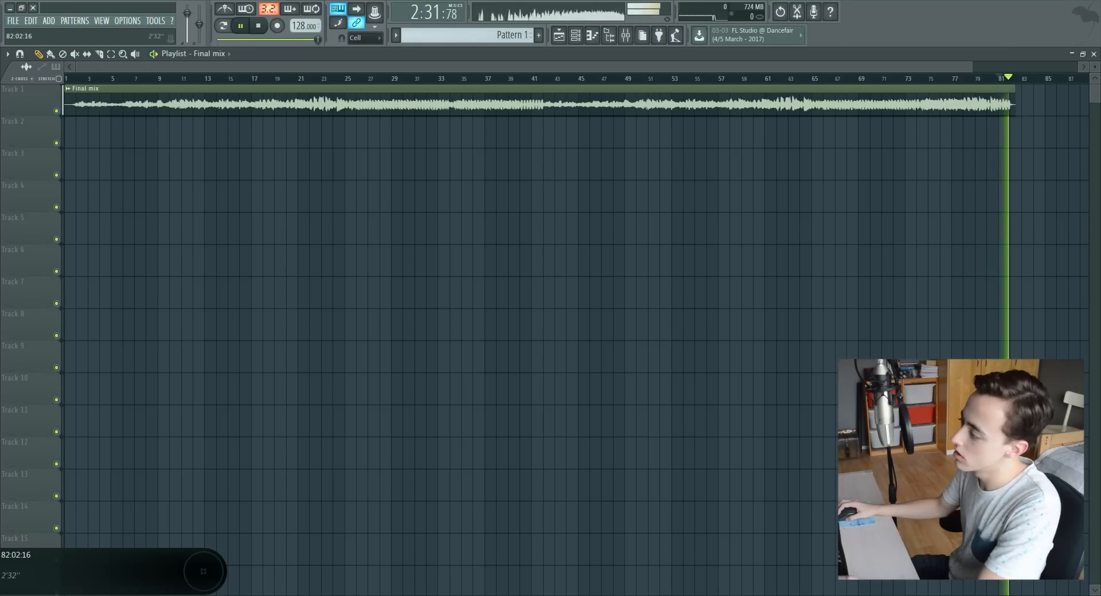
key("space")
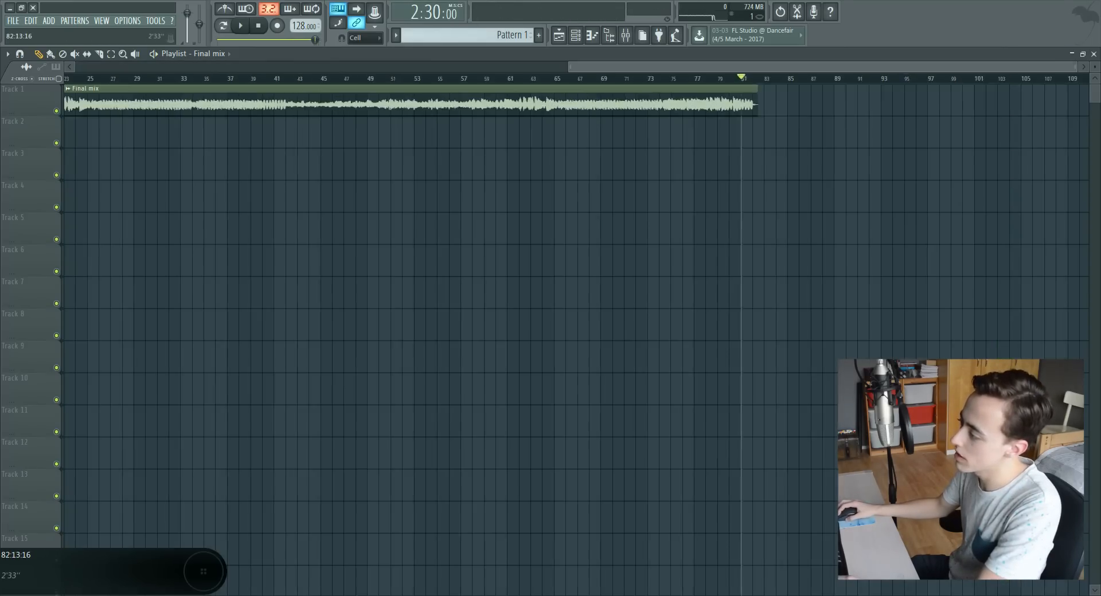
scroll(764, 79, "down", 2)
scroll(764, 79, "left", 1)
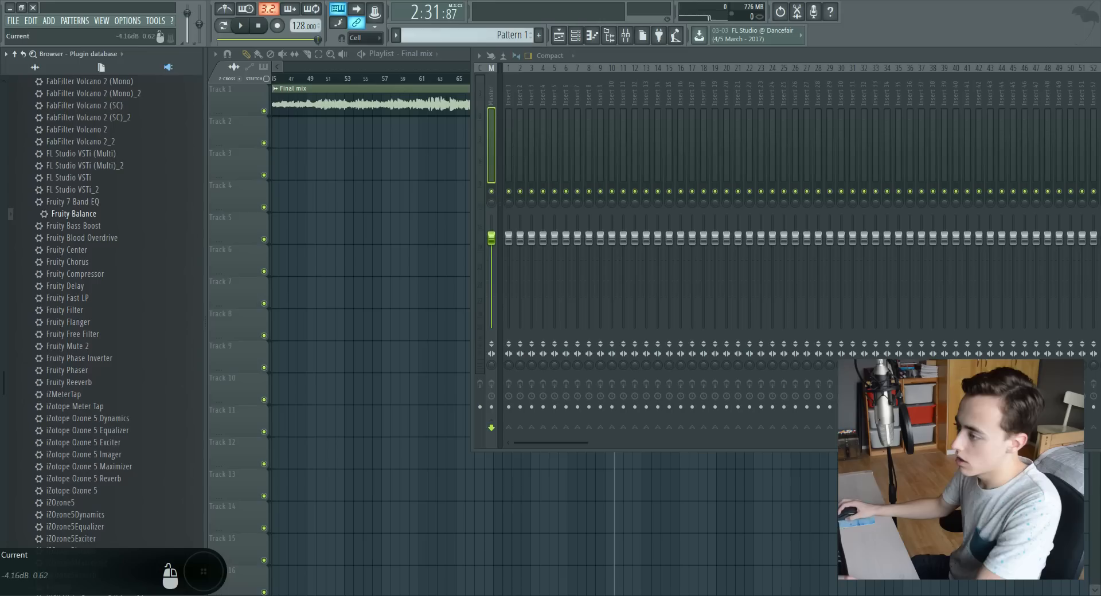
Add the Fruity Balance plugin to effect slot 6 of the Master mixer track
left_click_drag(471, 253, 692, 253)
left_click_drag(917, 55, 617, 61)
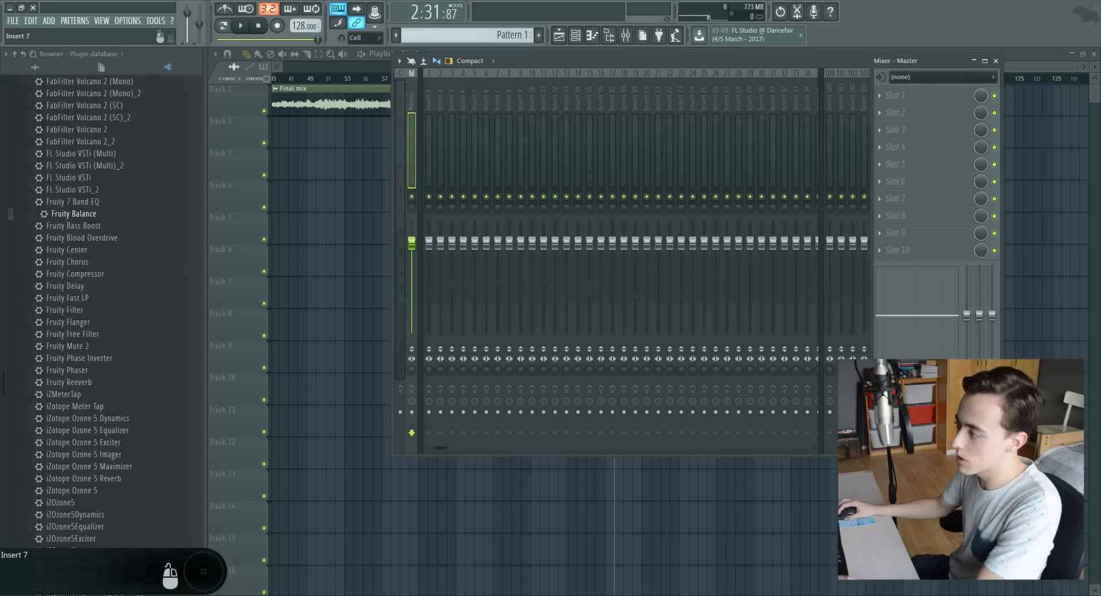
left_click_drag(73, 213, 906, 183)
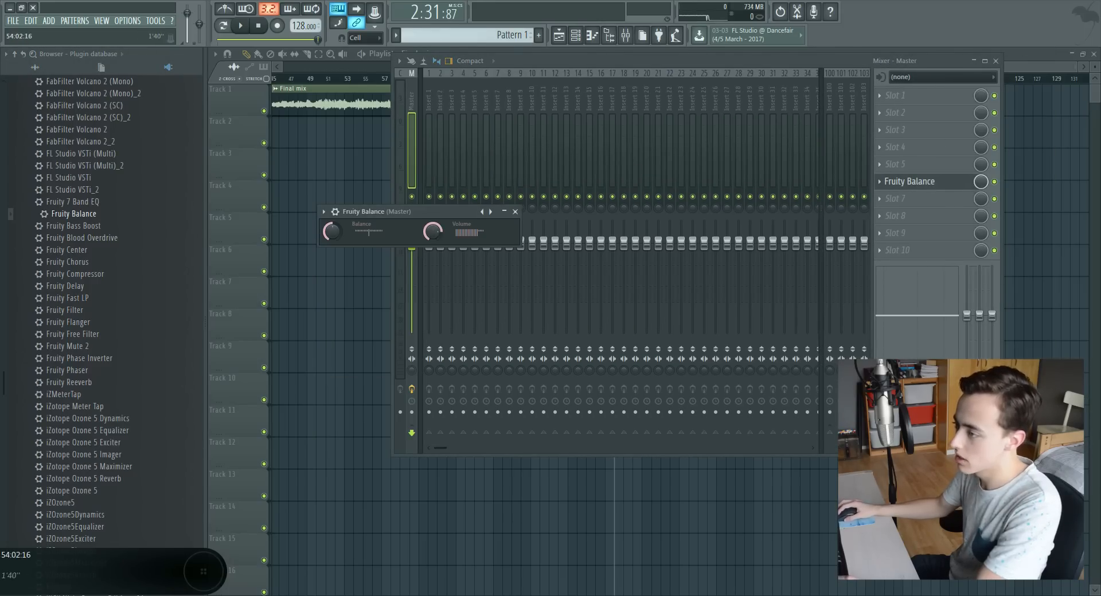
Create an automation clip for the master Fruity Balance volume over a time selection from bar 79 to bar 84
left_click(356, 67)
left_click_drag(367, 67, 595, 67)
left_click_drag(738, 79, 770, 78)
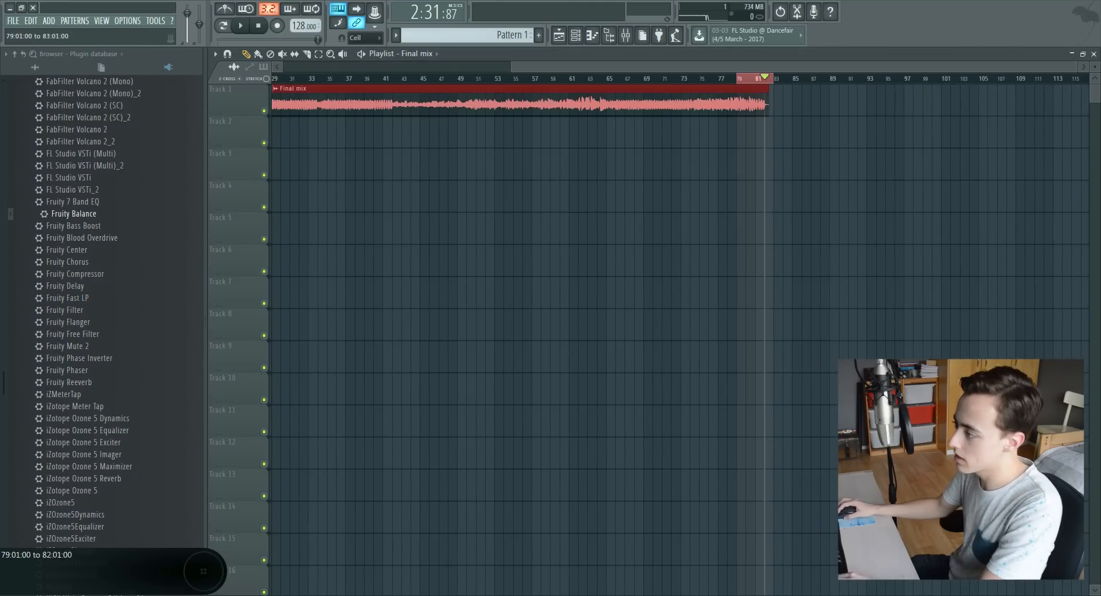
left_click(625, 35)
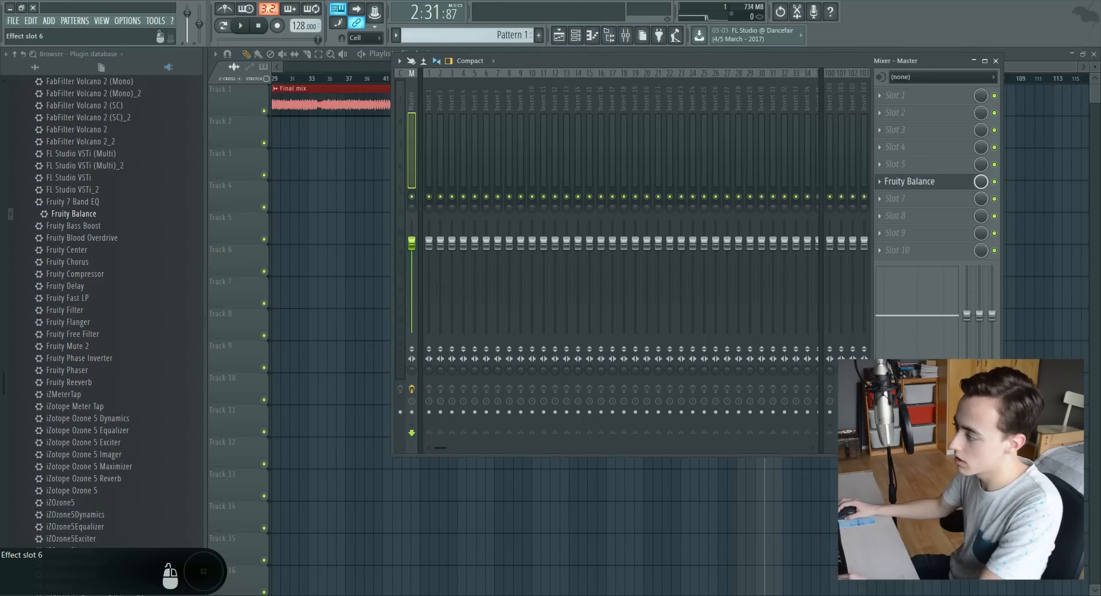
left_click(918, 181)
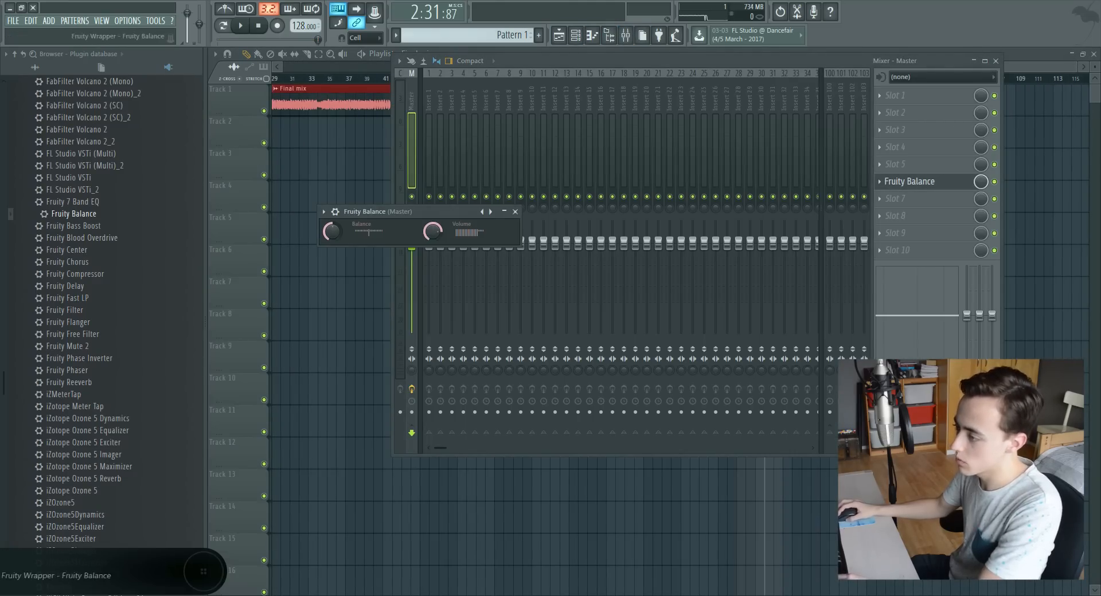
right_click(432, 231)
left_click(458, 290)
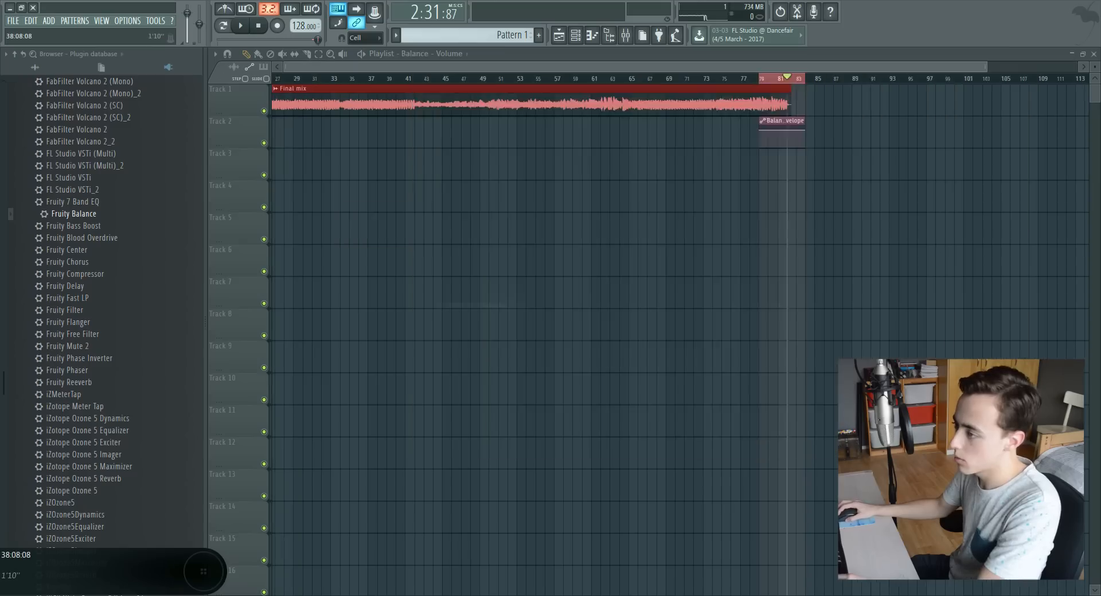
Add a volume envelope point at bar 82 where the music stops and give it the same value as the envelope's last point
scroll(680, 338, "right", 2)
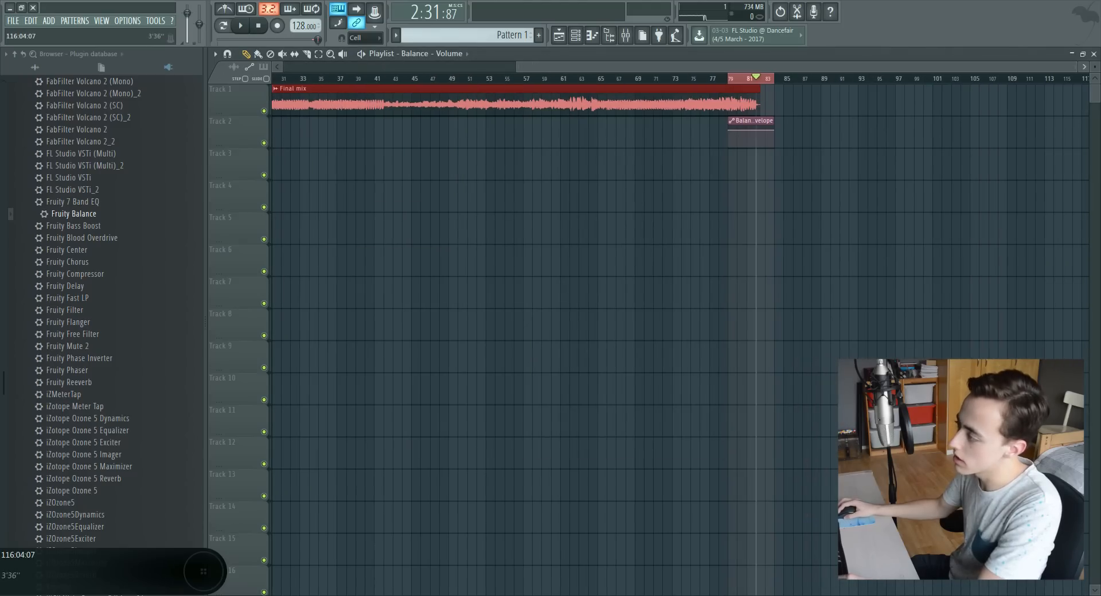
scroll(554, 333, "up", 8)
scroll(680, 338, "right", 6)
scroll(679, 338, "left", 1)
key("space")
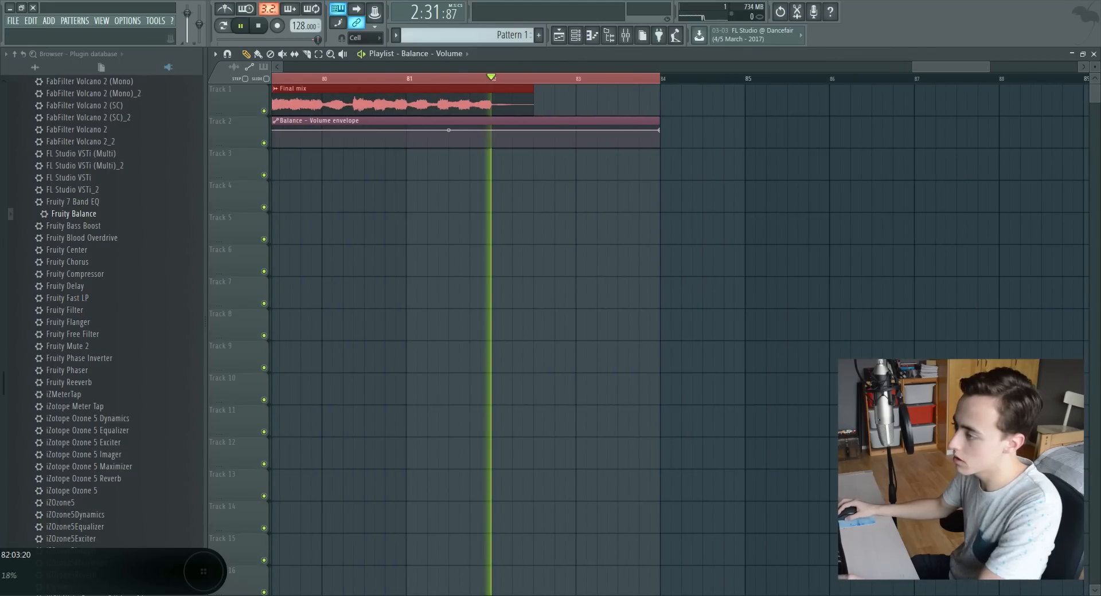
key("space")
right_click(492, 131)
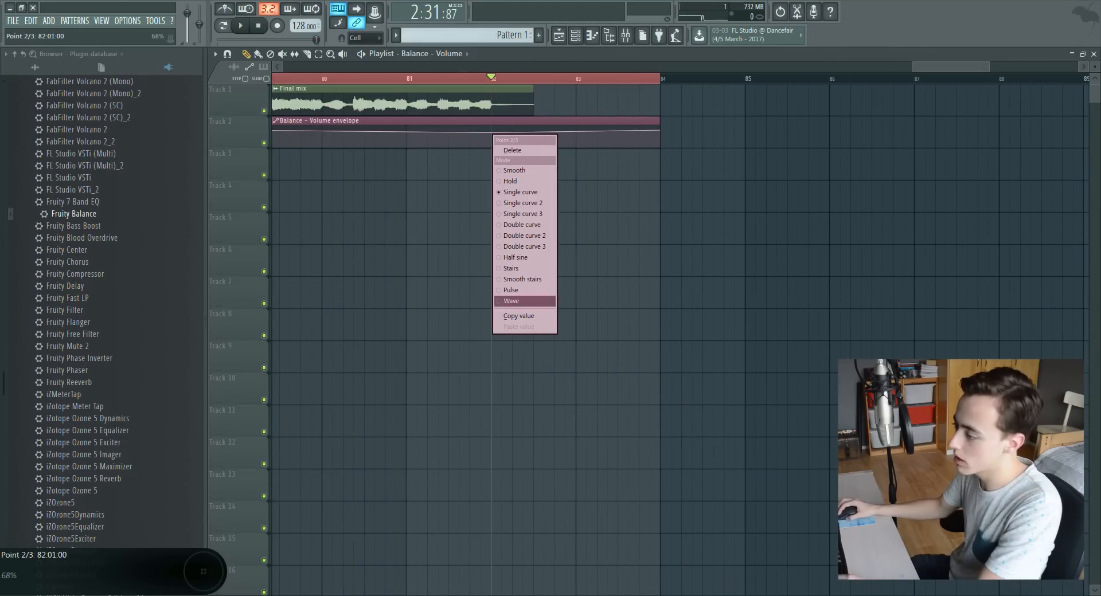
right_click(660, 131)
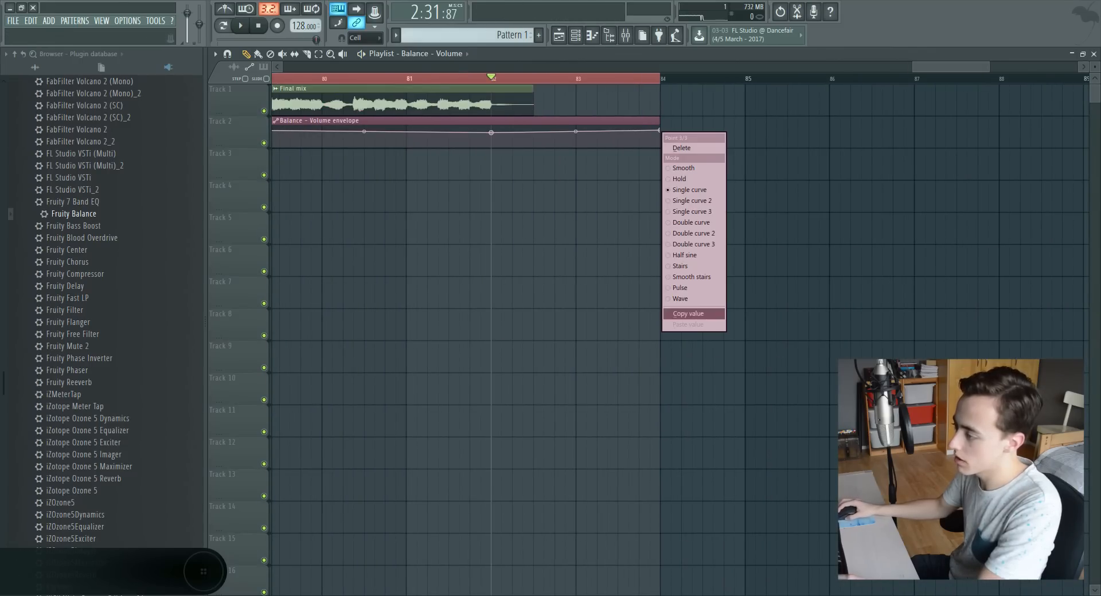
left_click(688, 314)
right_click(491, 132)
left_click(528, 326)
Fade the volume envelope down to zero at the end of the Final mix clip and cut off the envelope beyond it
right_click(534, 146)
key("c")
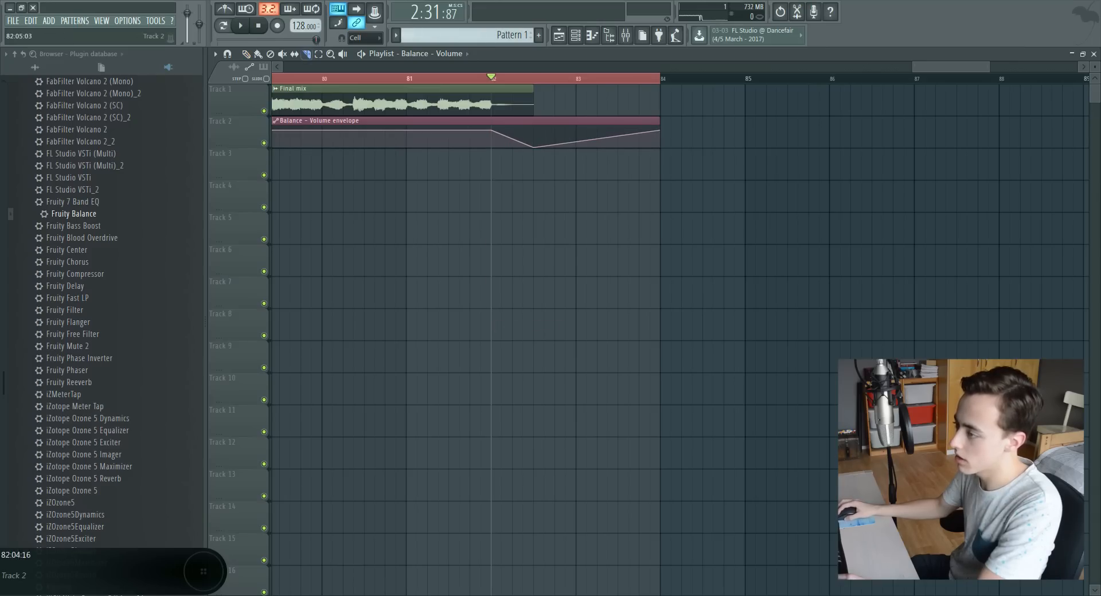
left_click_drag(533, 118, 533, 150)
left_click(246, 54)
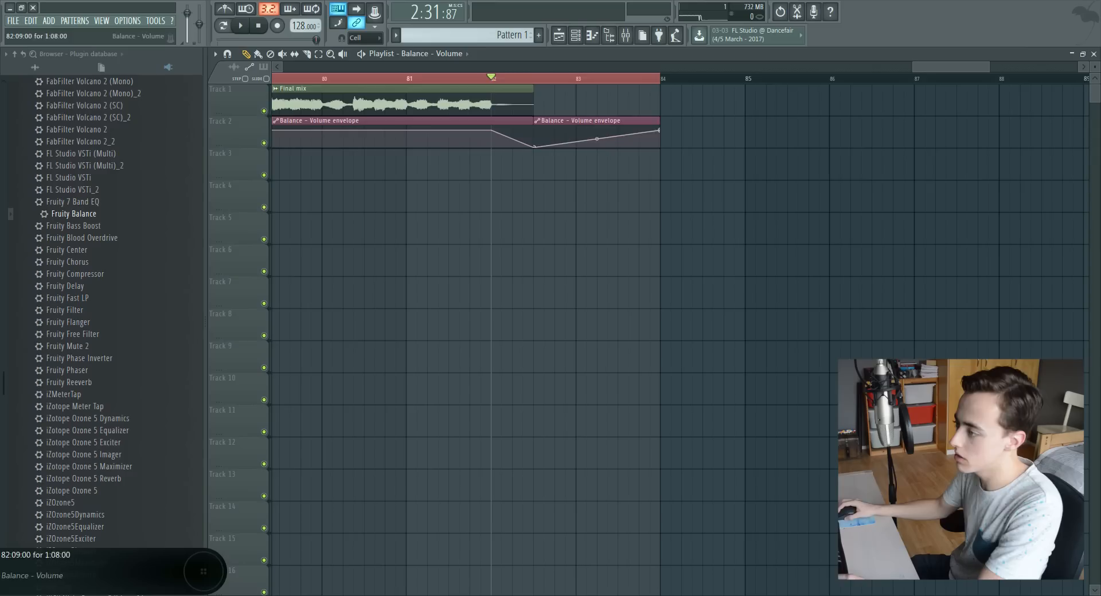
right_click(558, 132)
Replace the time selection over the ending with one over the first drop, from bar 26 to bar 42
double_click(521, 78)
left_click(353, 78)
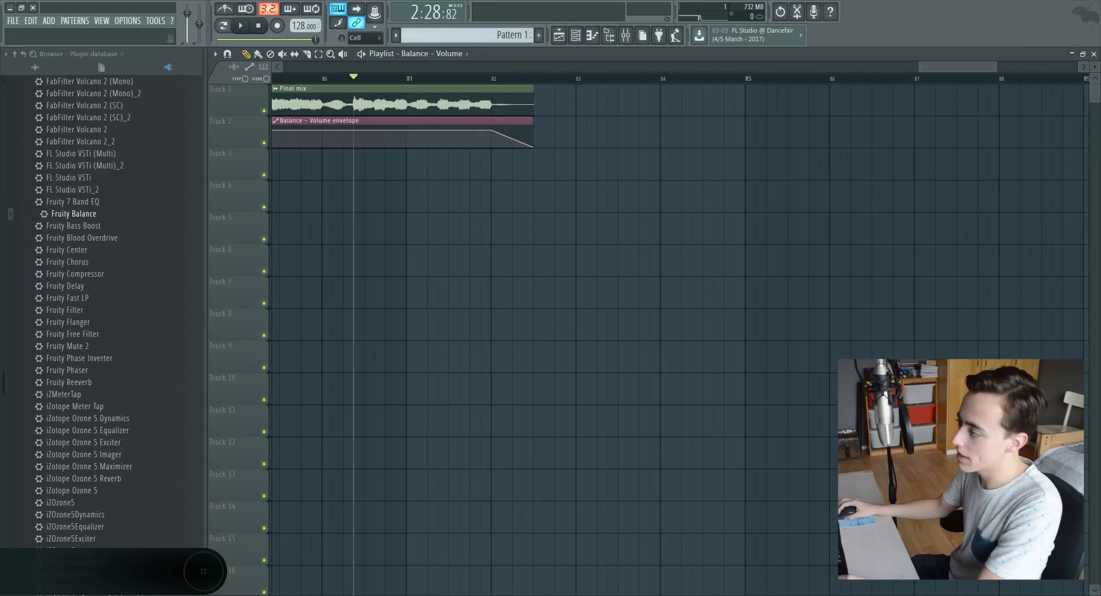
left_click_drag(921, 66, 278, 67)
mouse_move(485, 78)
left_mouse_down()
mouse_move(532, 79)
mouse_move(495, 79)
left_mouse_up()
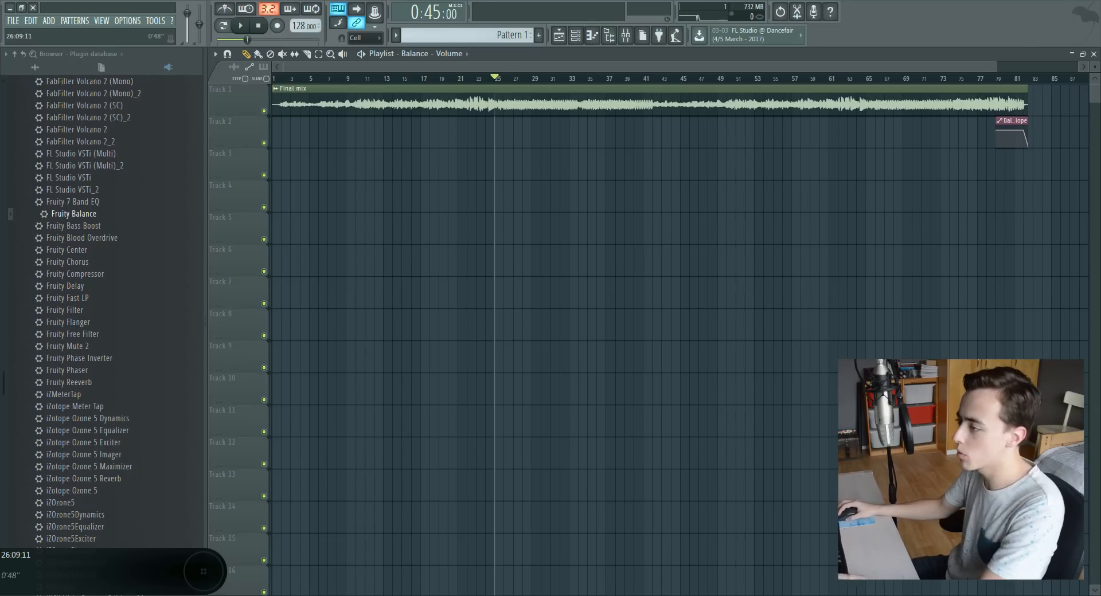
left_click(507, 78)
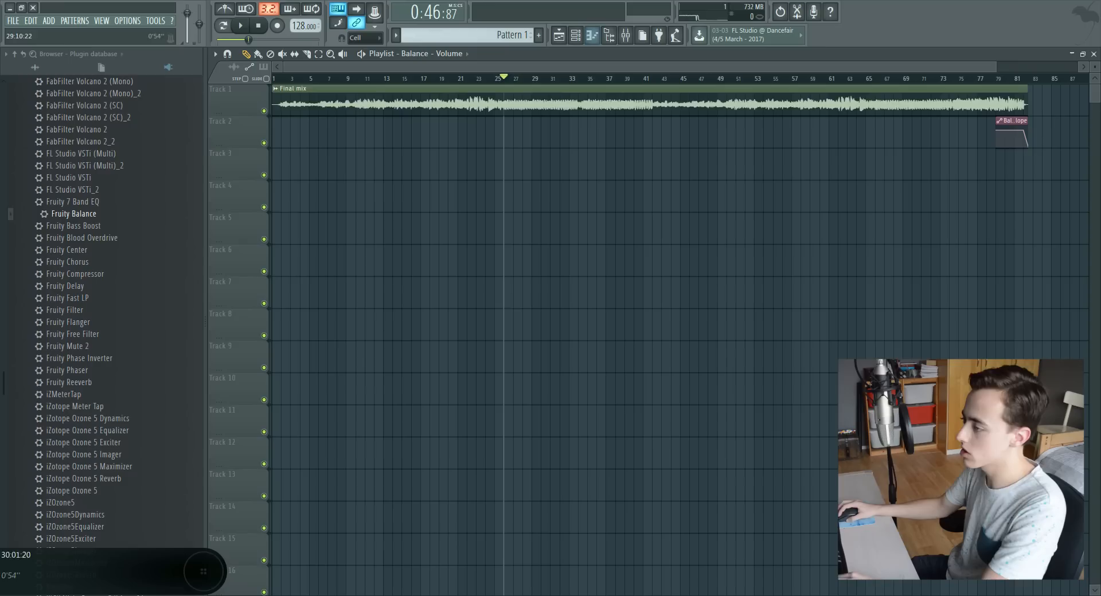
left_click_drag(510, 79, 642, 78)
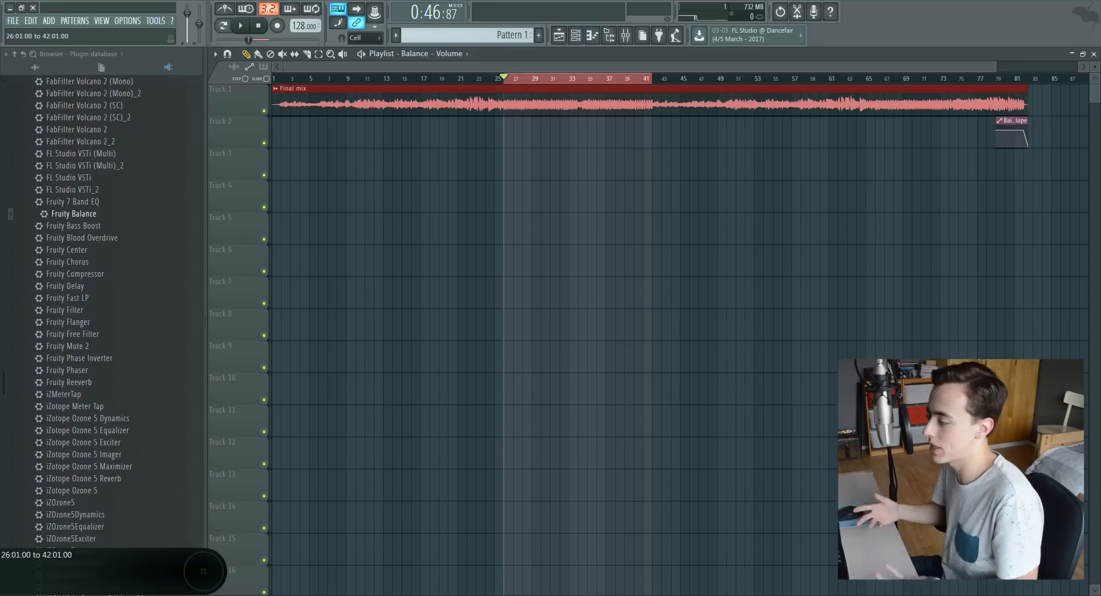
Load FabFilter Pro-L into slot 10 of the master mixer track and a second Fruity Balance into slot 9
left_click(626, 35)
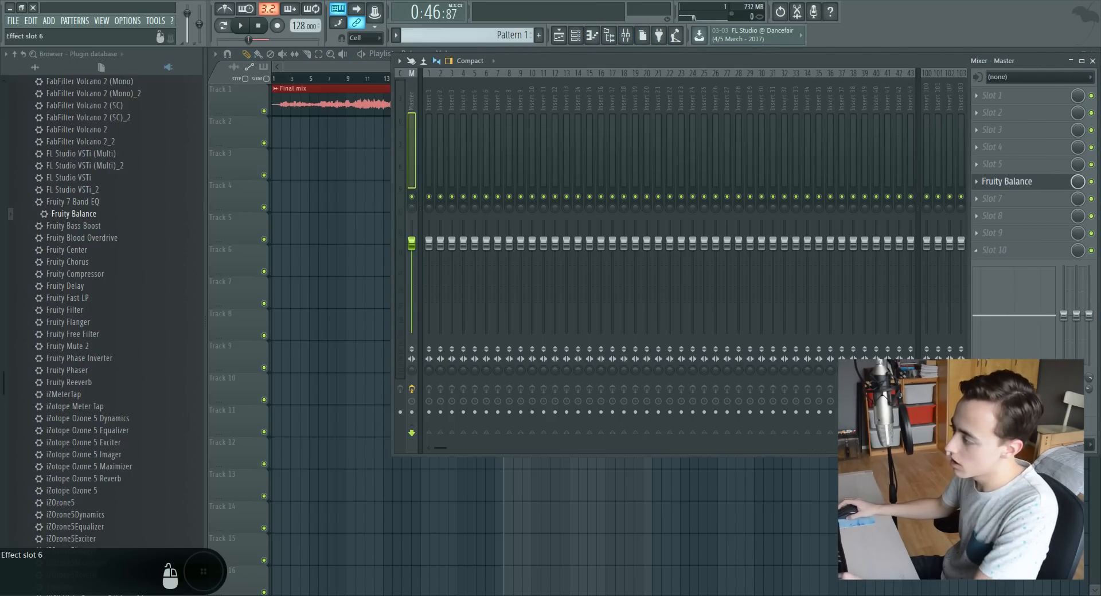
left_click(995, 250)
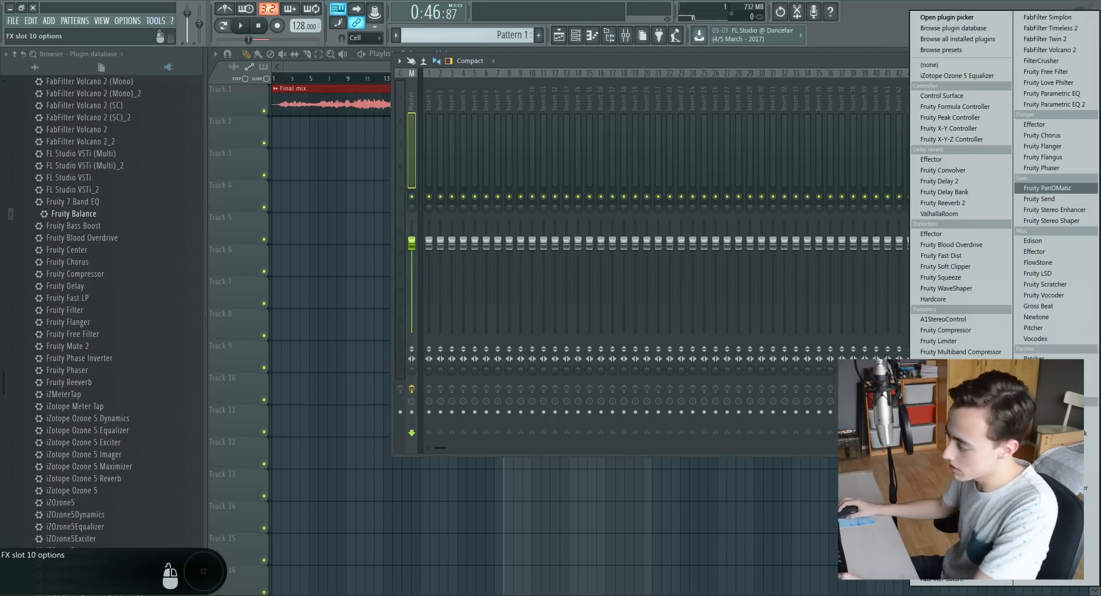
left_click(942, 535)
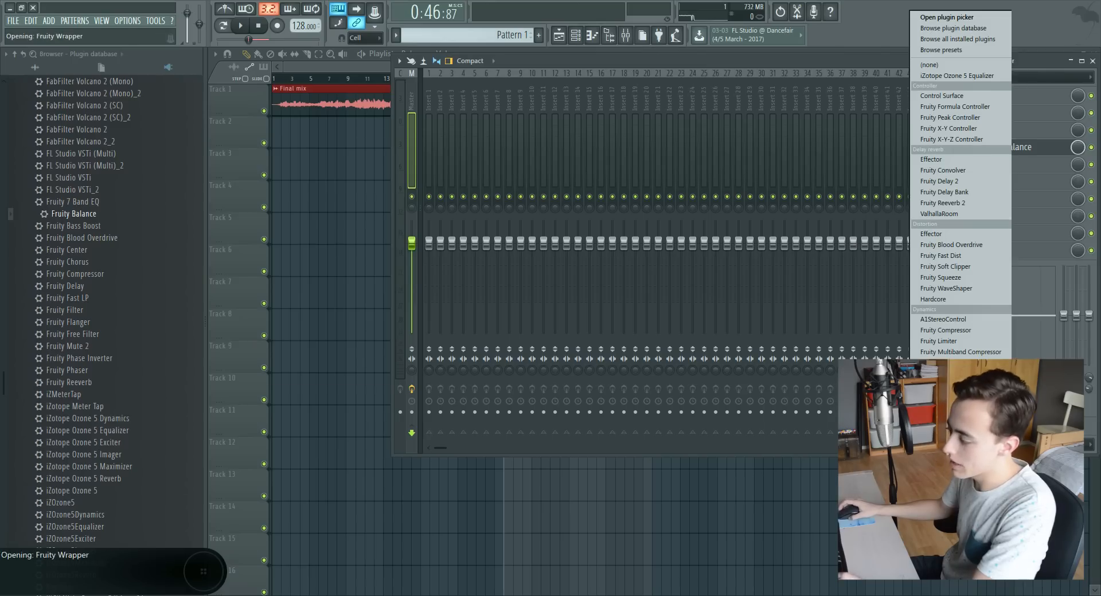
left_click_drag(442, 152, 487, 131)
left_click_drag(73, 213, 993, 233)
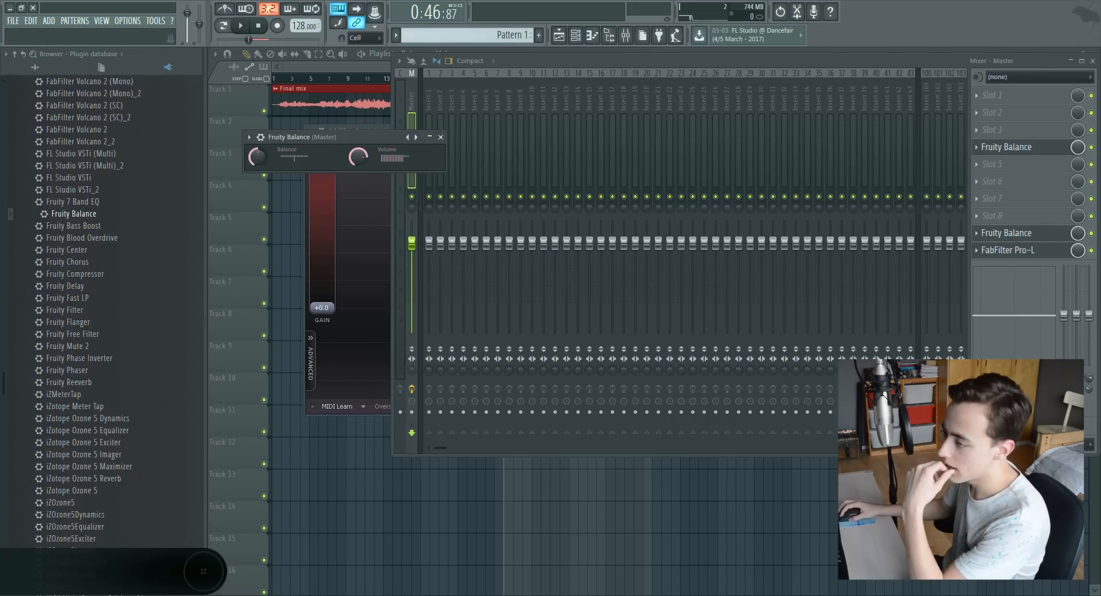
Open the master's FabFilter Pro-L and set its meter scale to K-20
left_click(1008, 251)
left_click_drag(488, 131, 564, 127)
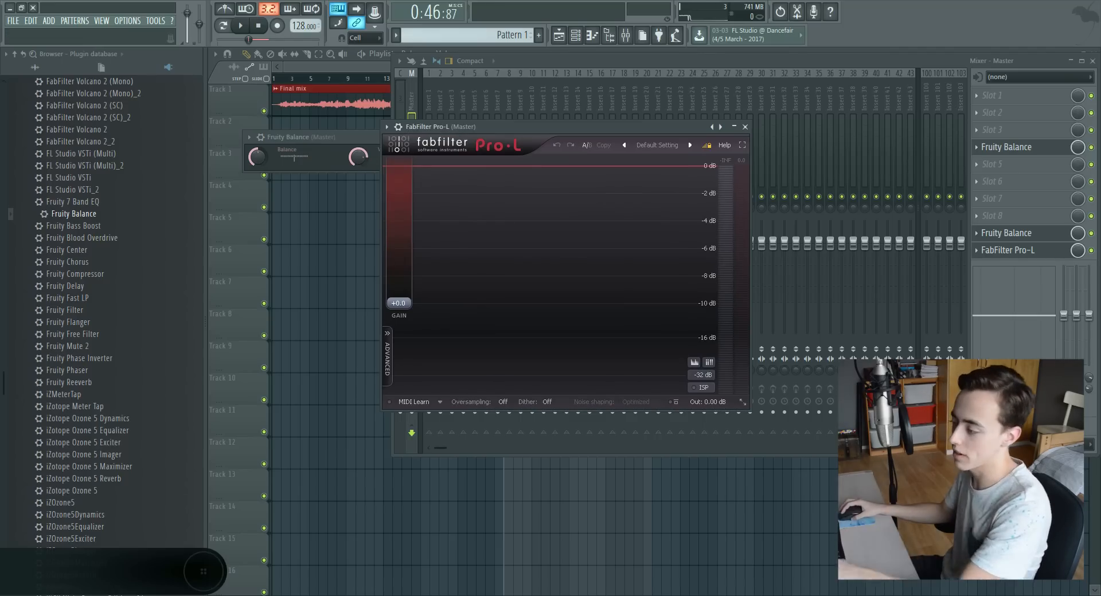
left_click(701, 375)
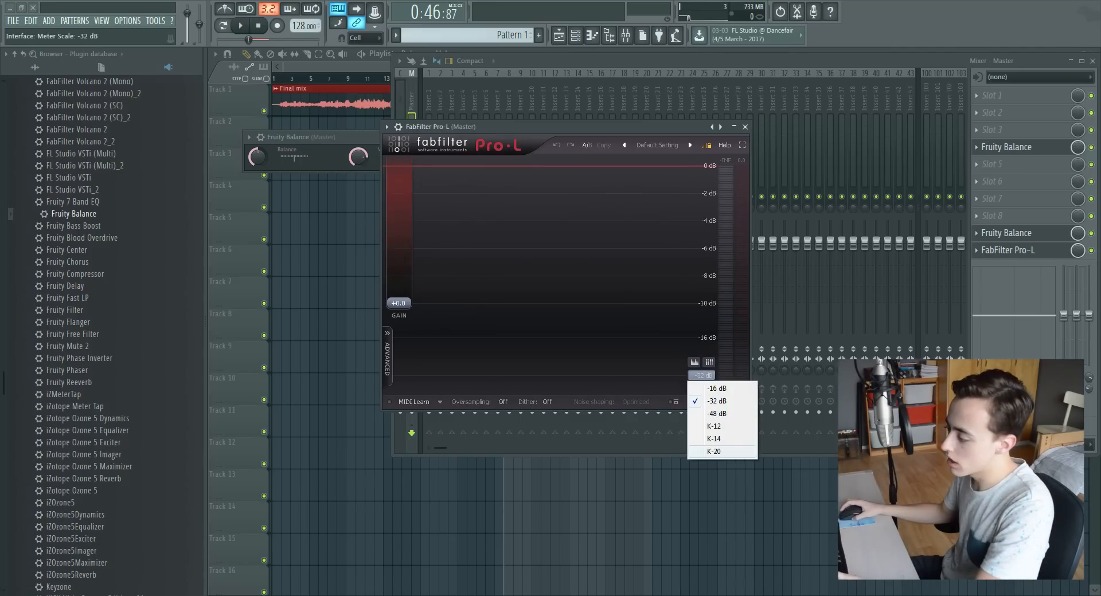
left_click(714, 451)
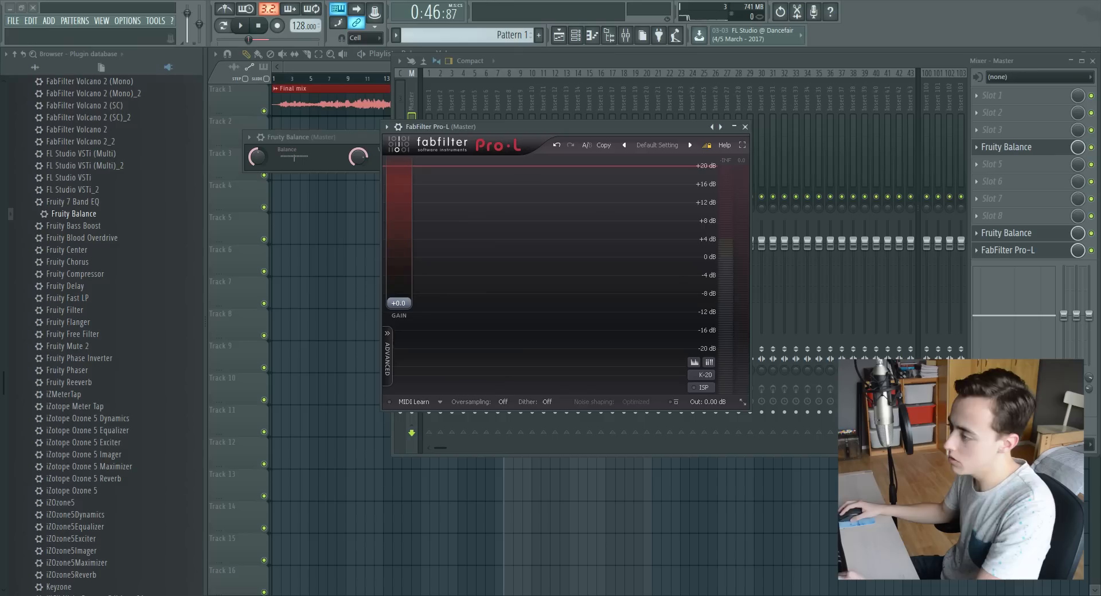
left_click_drag(551, 127, 632, 104)
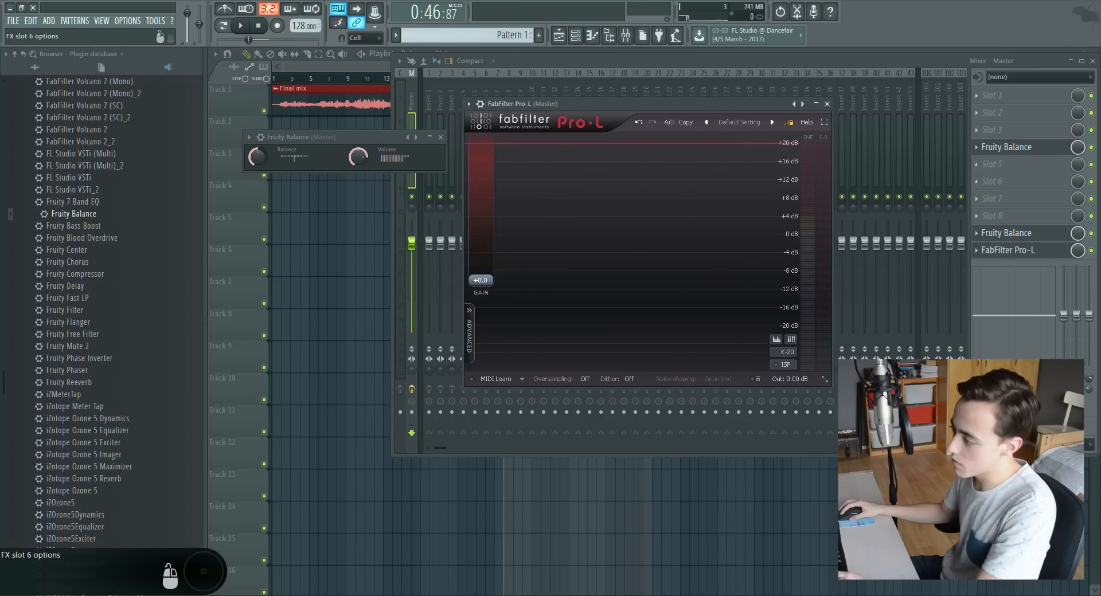
Move the original Fruity Balance up to slot 2 and lower the new Fruity Balance's volume while checking the drop's level in Pro-L
scroll(1018, 147, "up", 2)
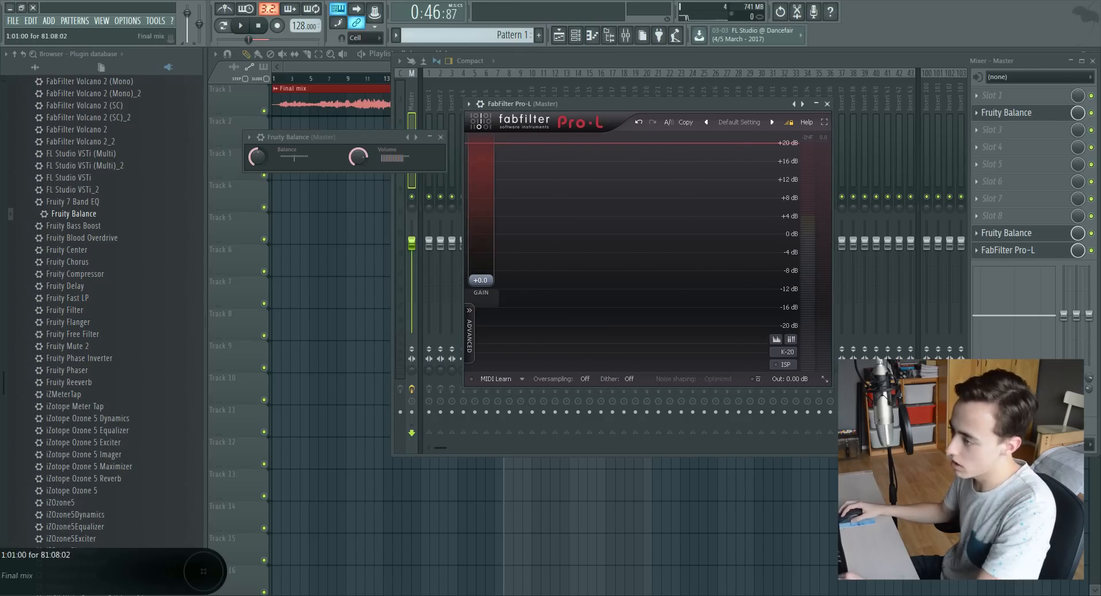
left_click_drag(574, 104, 538, 98)
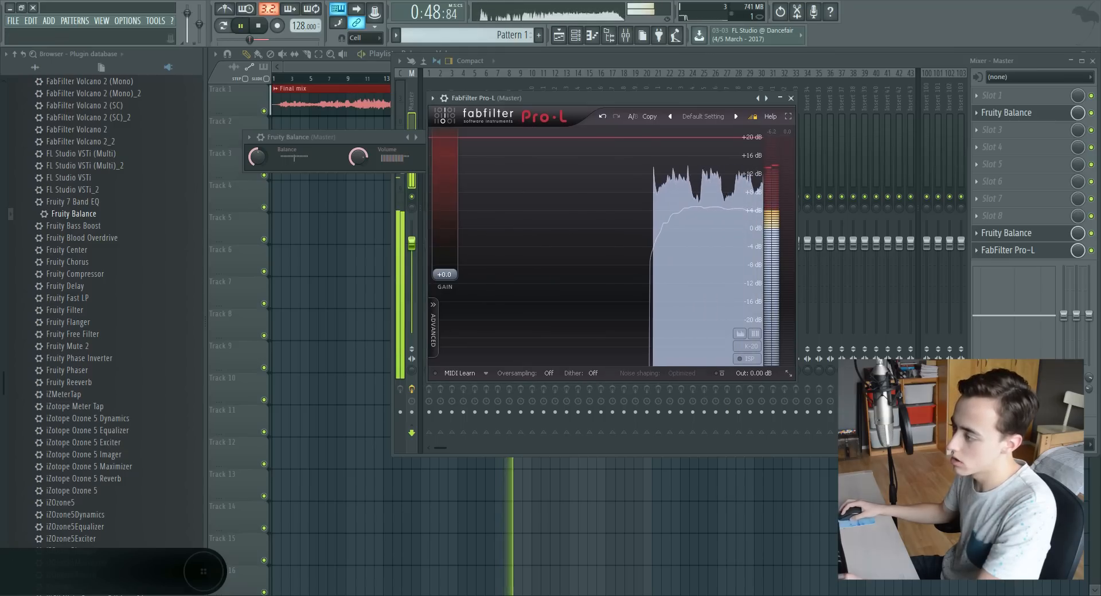
key("space")
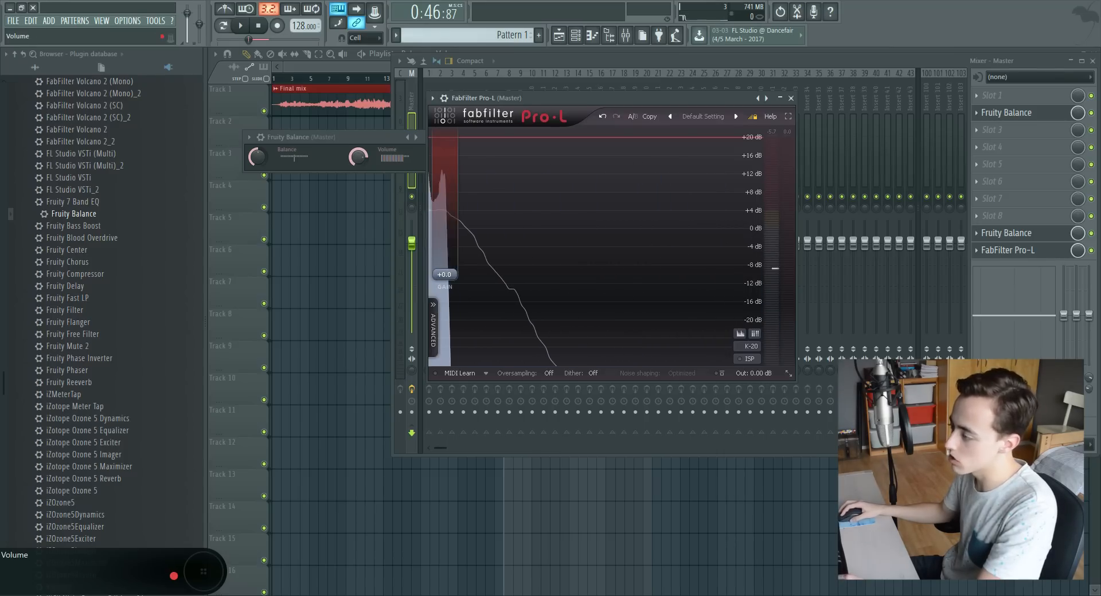
key("space")
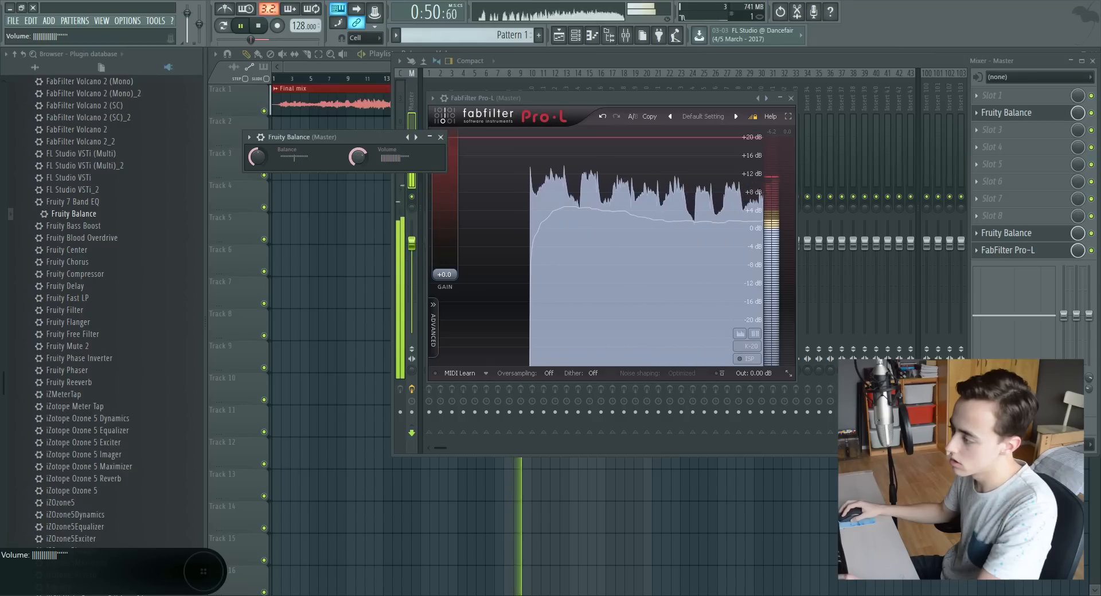
key("space")
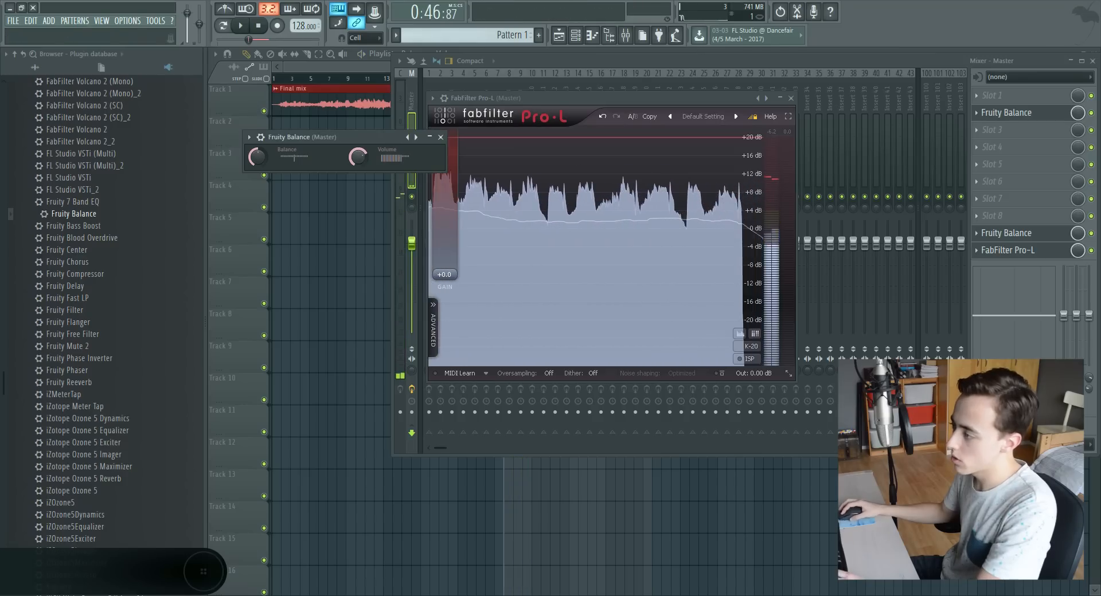
left_click(1008, 251)
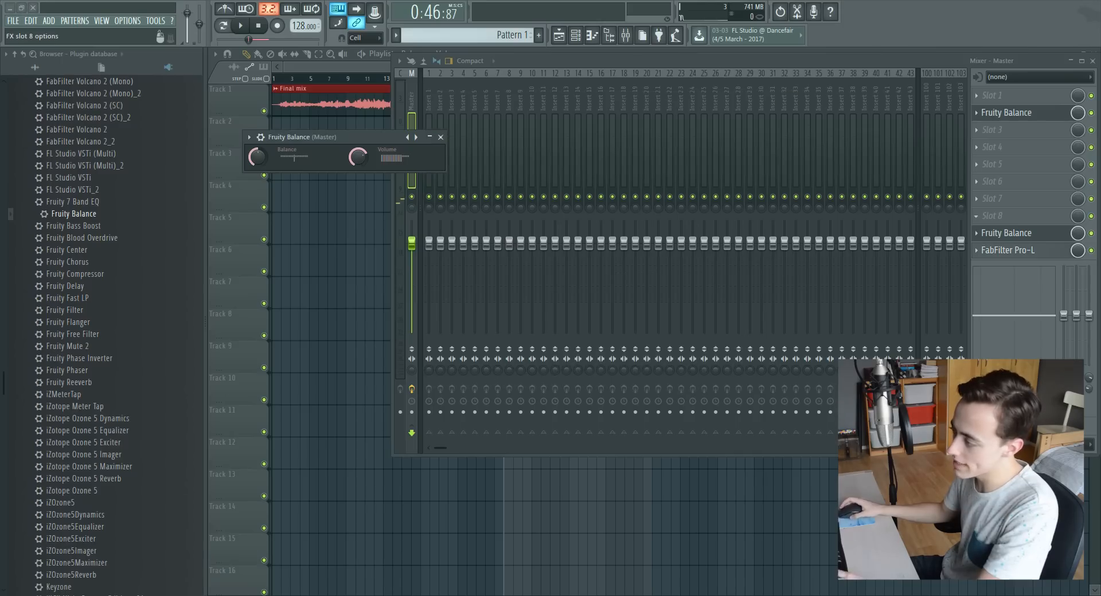
Load FabFilter Pro-Q 2 into master slot 8 and add a low-shelf band at about 25 Hz
left_click(998, 215)
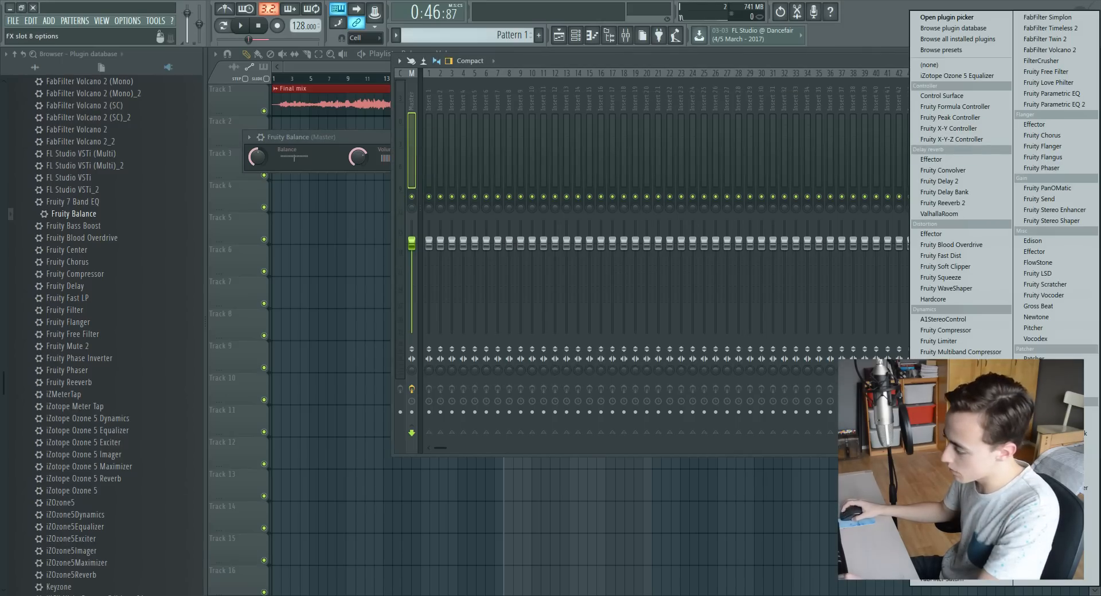
left_click(945, 569)
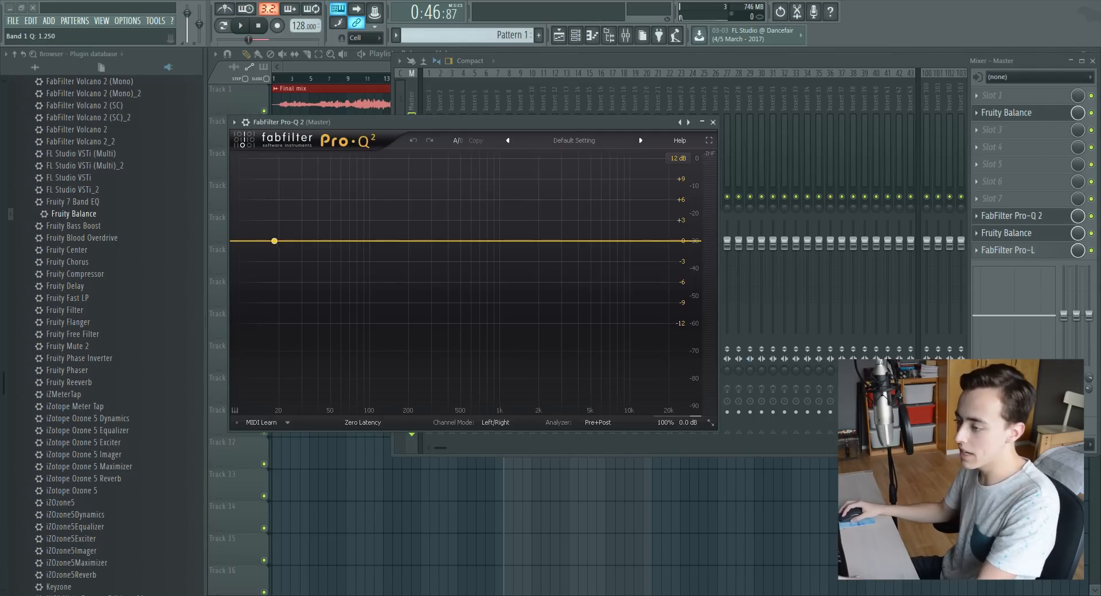
left_click(291, 241)
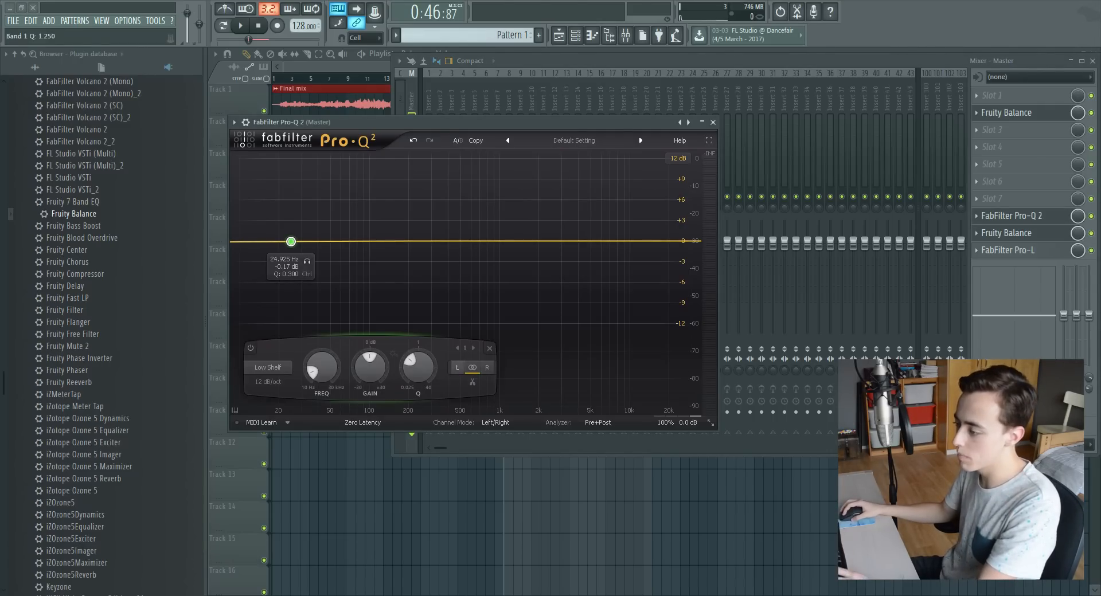
Split the low-shelf band into mid and side in Mid/Side channel mode, and lower the side band to about -4 dB near 19 Hz
left_click(495, 422)
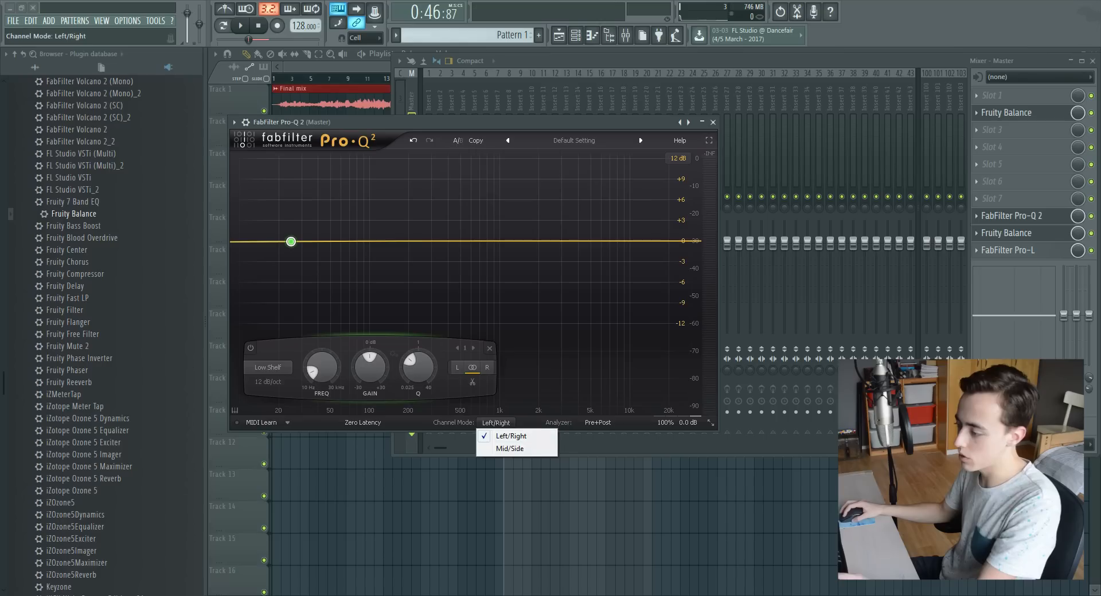
left_click(509, 448)
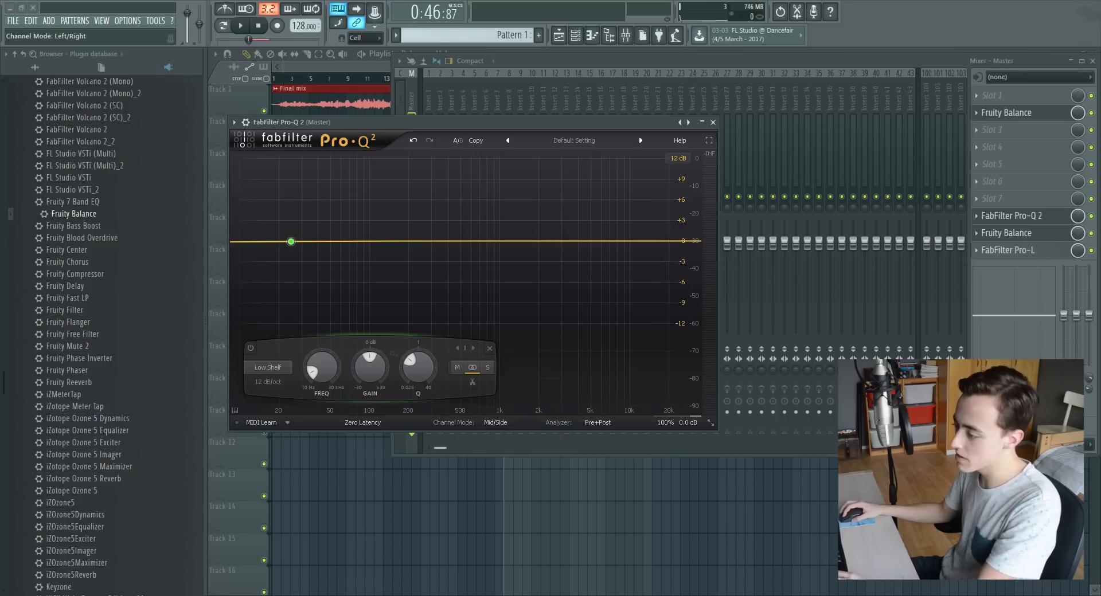
mouse_move(291, 241)
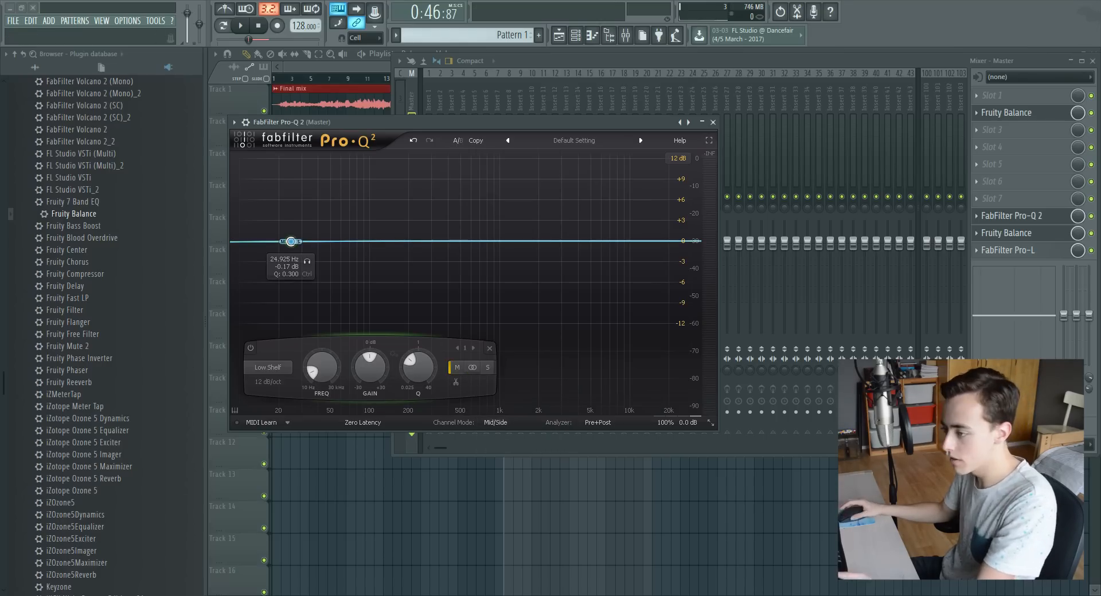
left_click_drag(291, 241, 292, 250)
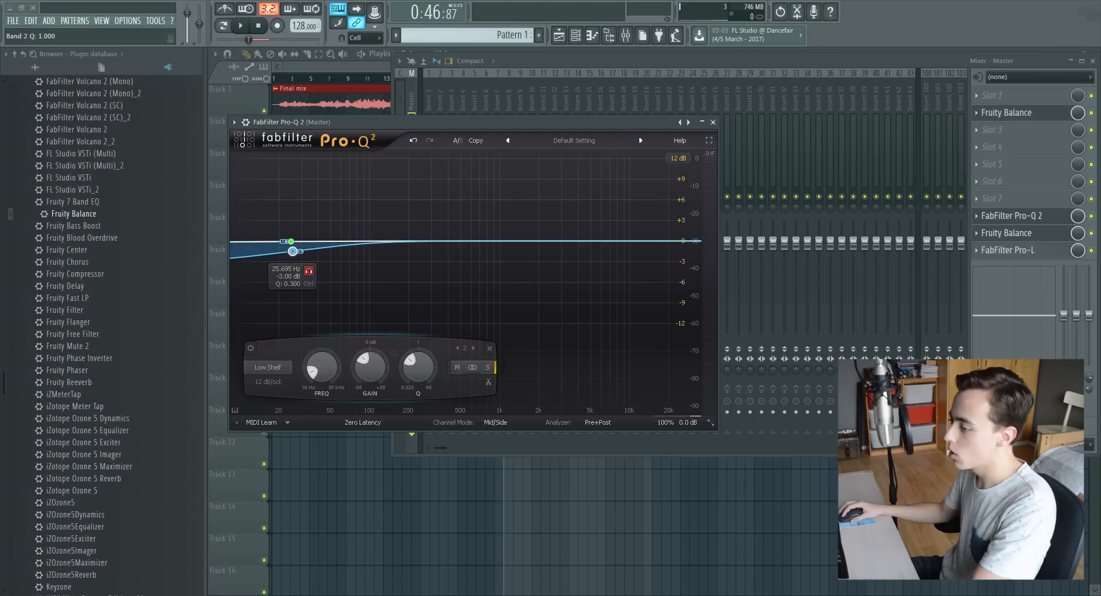
mouse_move(292, 251)
left_mouse_down()
mouse_move(295, 260)
mouse_move(351, 263)
mouse_move(275, 254)
left_mouse_up()
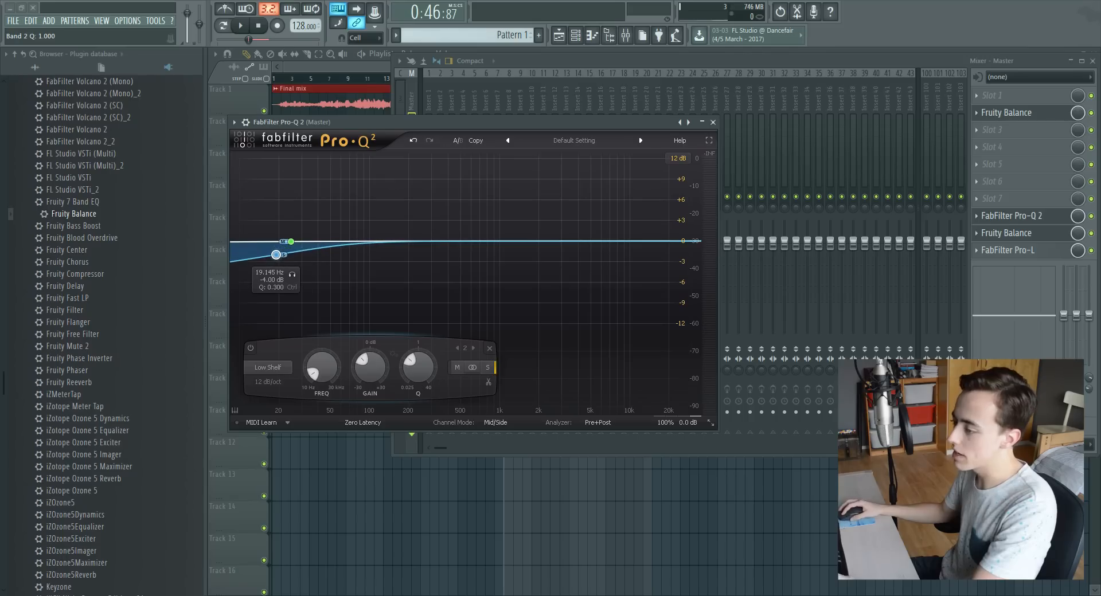
Turn the side band into a 96 dB/oct low cut at about 100 Hz and audition it on the drop
left_click(268, 368)
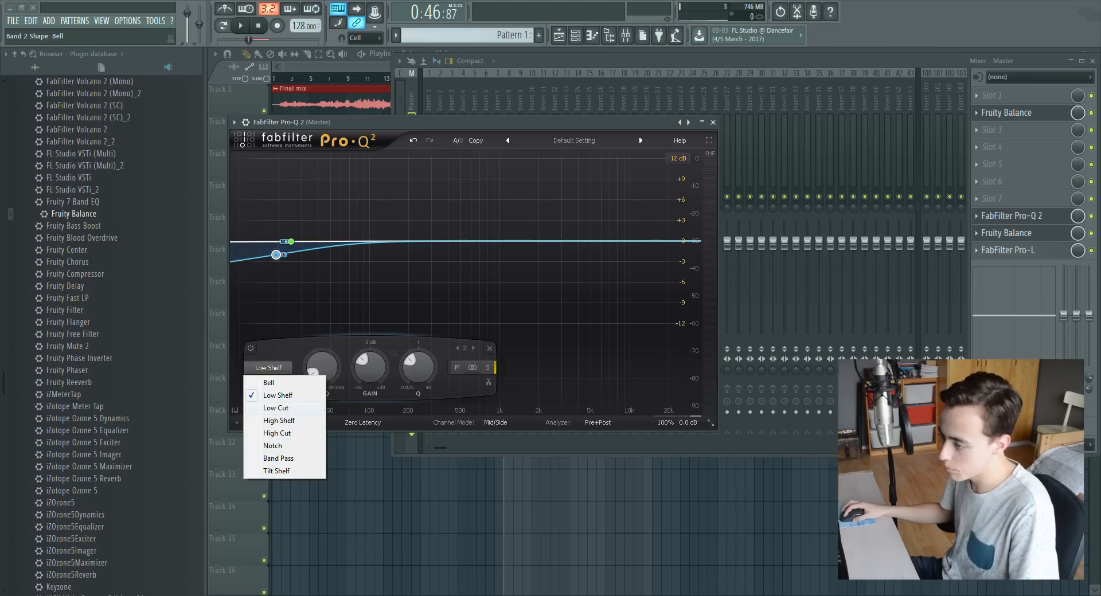
left_click(275, 407)
left_click(268, 382)
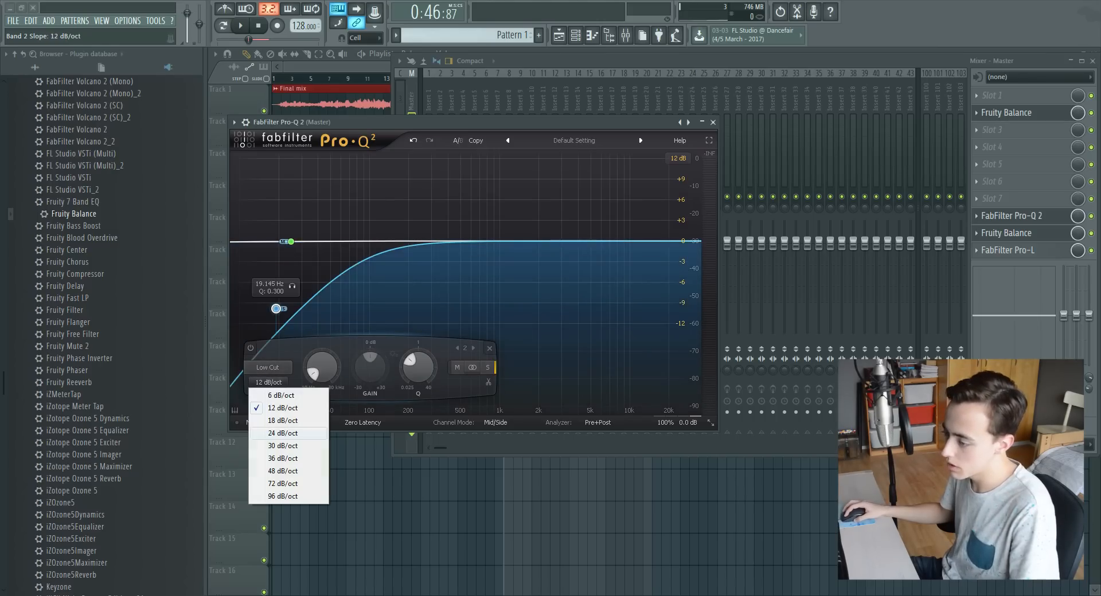
left_click(287, 496)
left_click_drag(276, 309, 365, 244)
left_click_drag(380, 244, 370, 244)
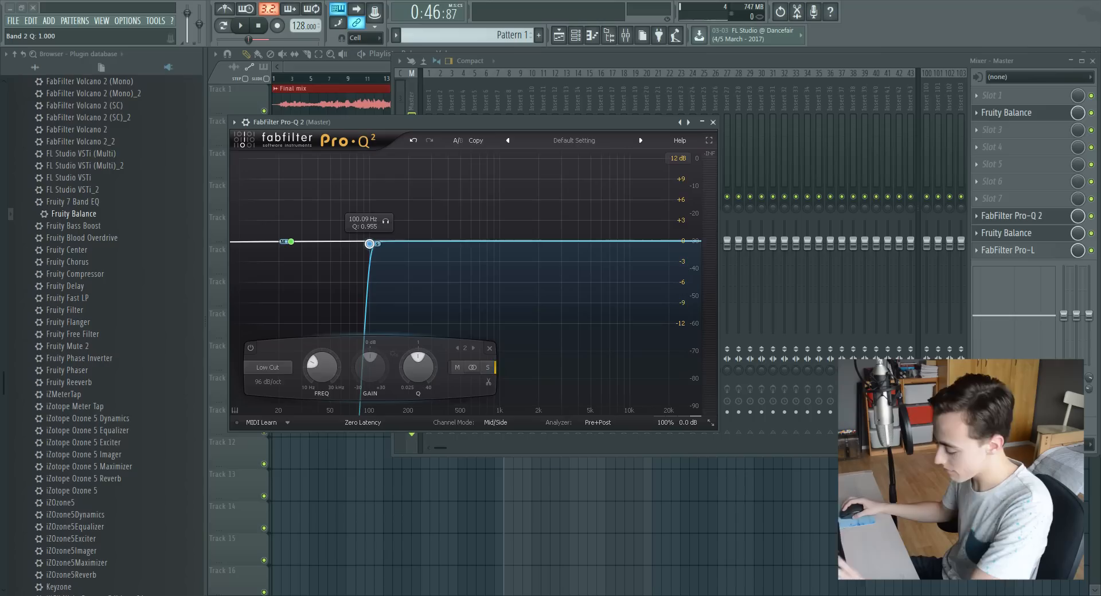
key("space")
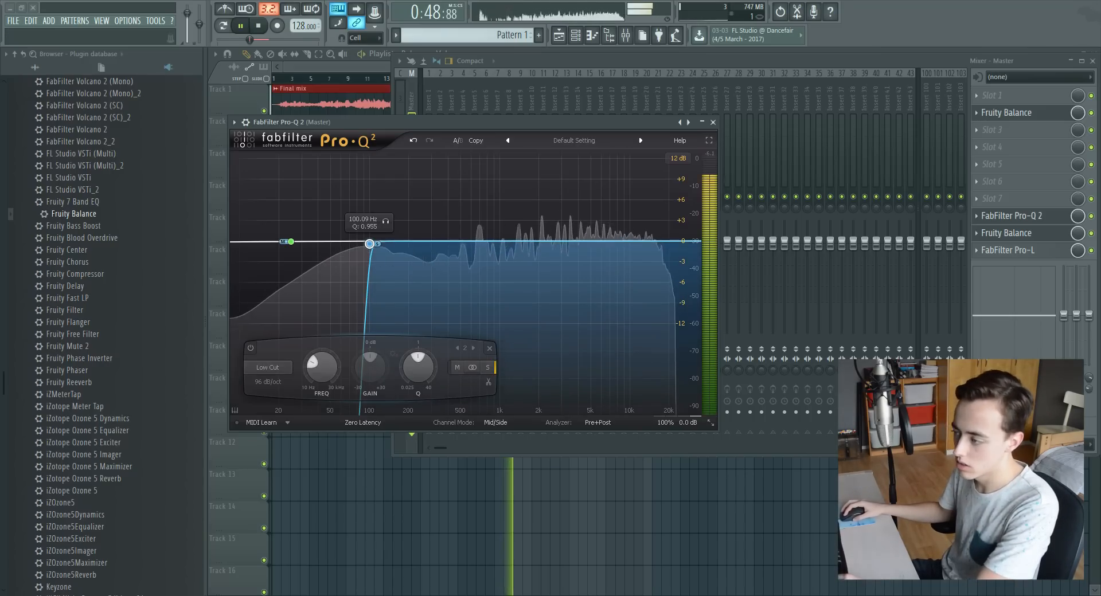
key("space")
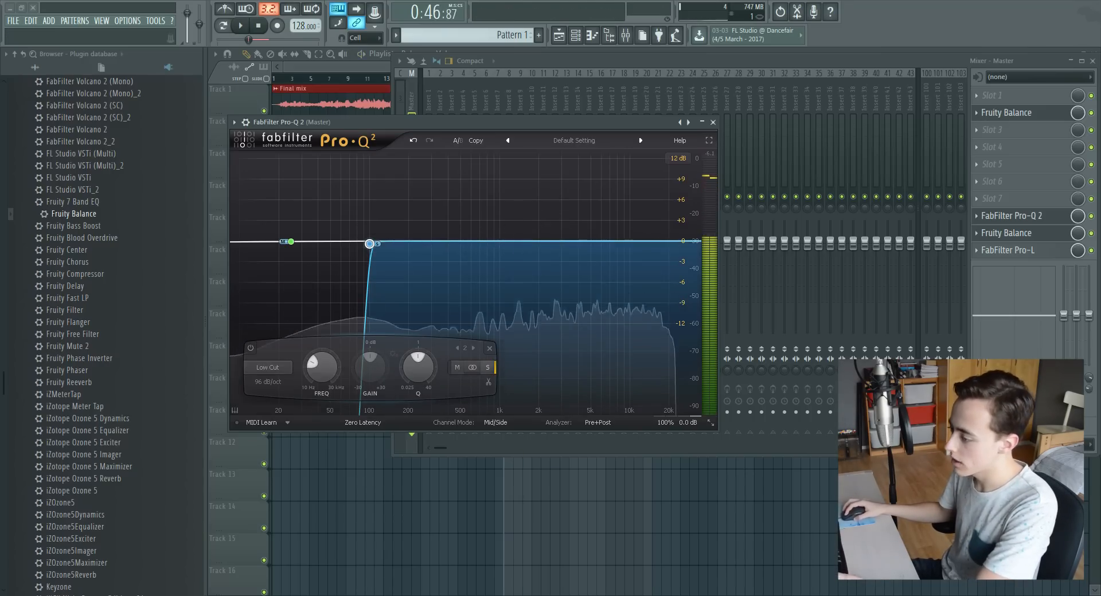
Set the Pro-Q 2 analyzer to Maximum resolution and Medium speed, and play the drop through it
mouse_move(598, 423)
left_click(616, 373)
left_click(617, 360)
left_click(617, 359)
left_click(624, 413)
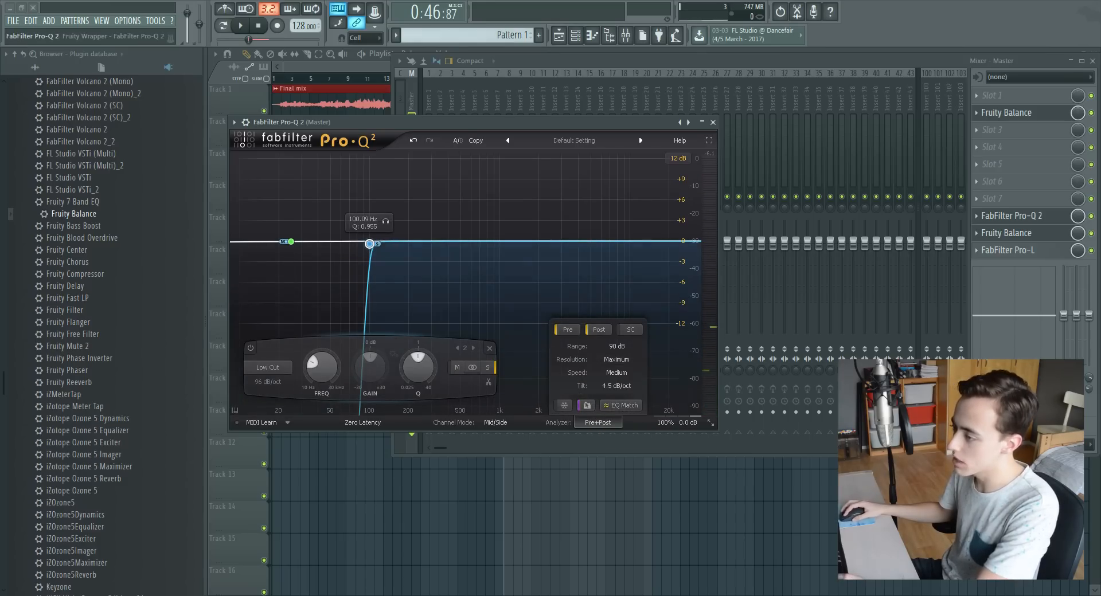
key("space")
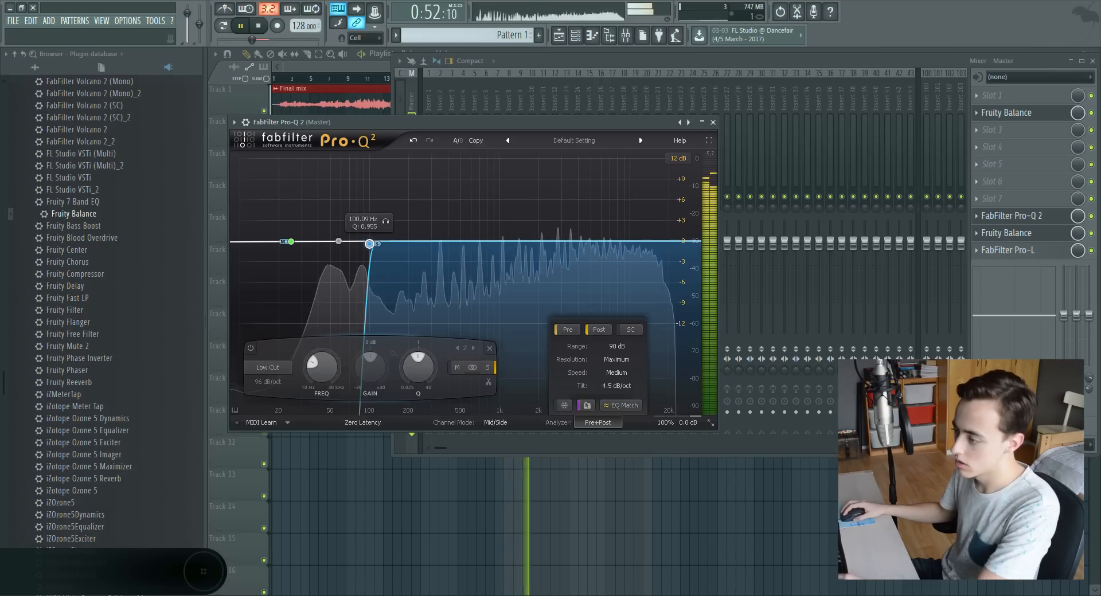
Add a soloed bell band on the mid channel and sweep it to about 793 Hz, narrowing its Q to about 21
double_click(372, 241)
key("space")
left_click_drag(374, 240, 459, 236)
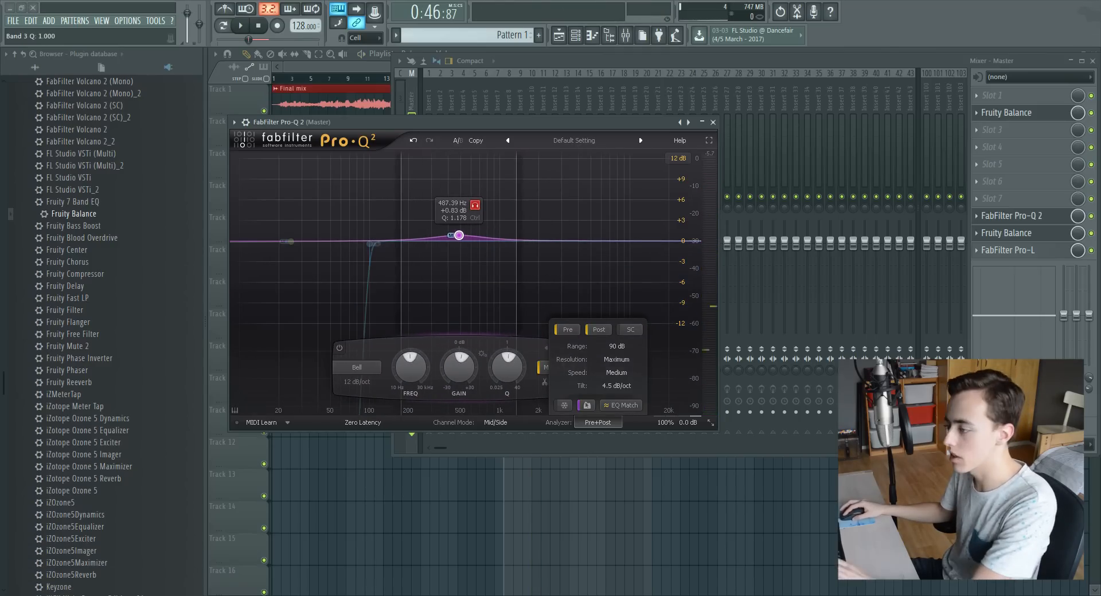
key("space")
left_click_drag(459, 235, 486, 235)
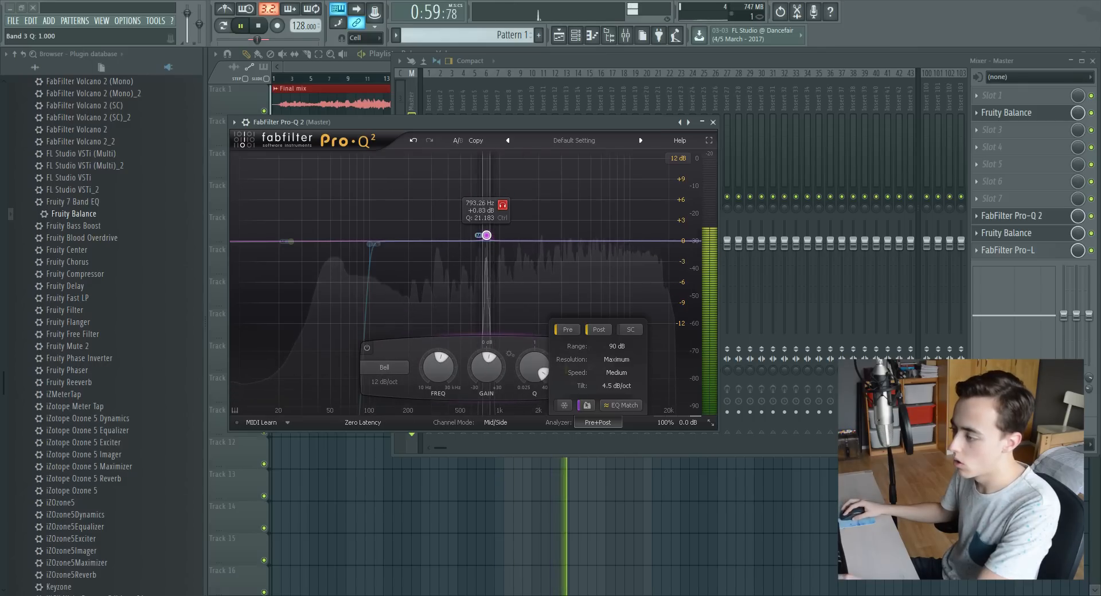
Unsolo the mid bell band, cut its gain to about -5.26 dB and play the drop
key("space")
left_click(502, 204)
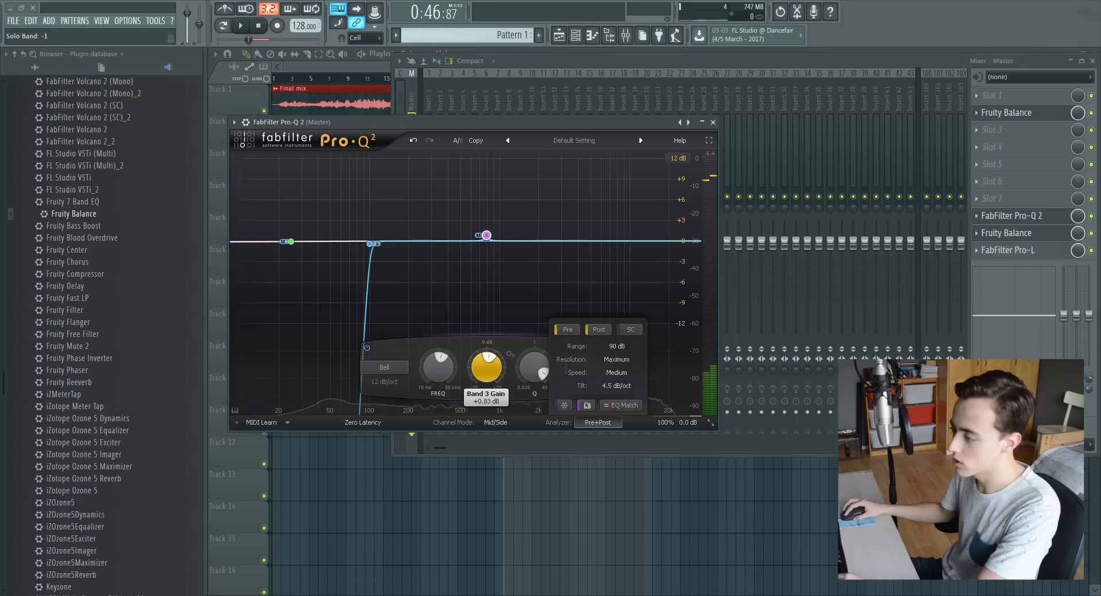
left_click_drag(486, 367, 486, 383)
key("space")
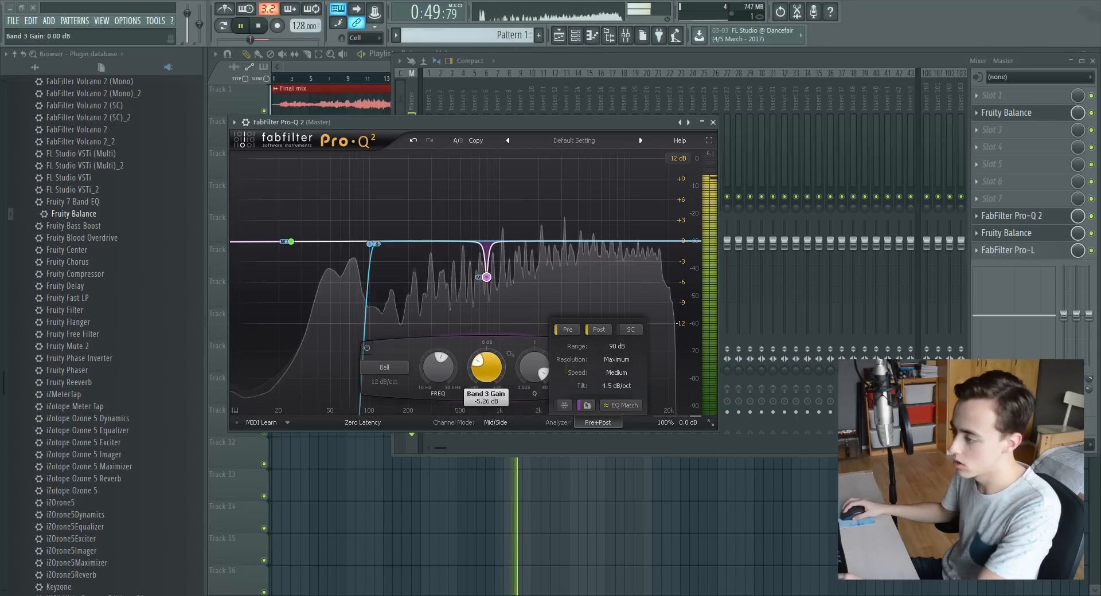
Add a soloed bell band at about 3824 Hz with a Q of about 12.7 and audition it on the drop
left_click_drag(535, 242, 567, 176)
key("space")
key("space")
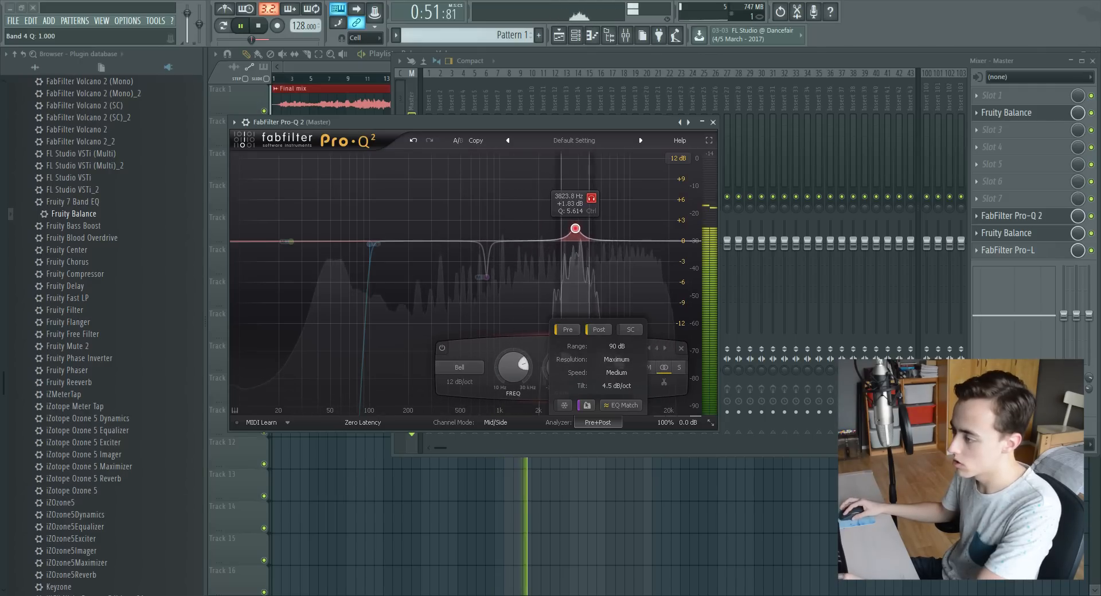
left_click_drag(594, 171, 591, 170)
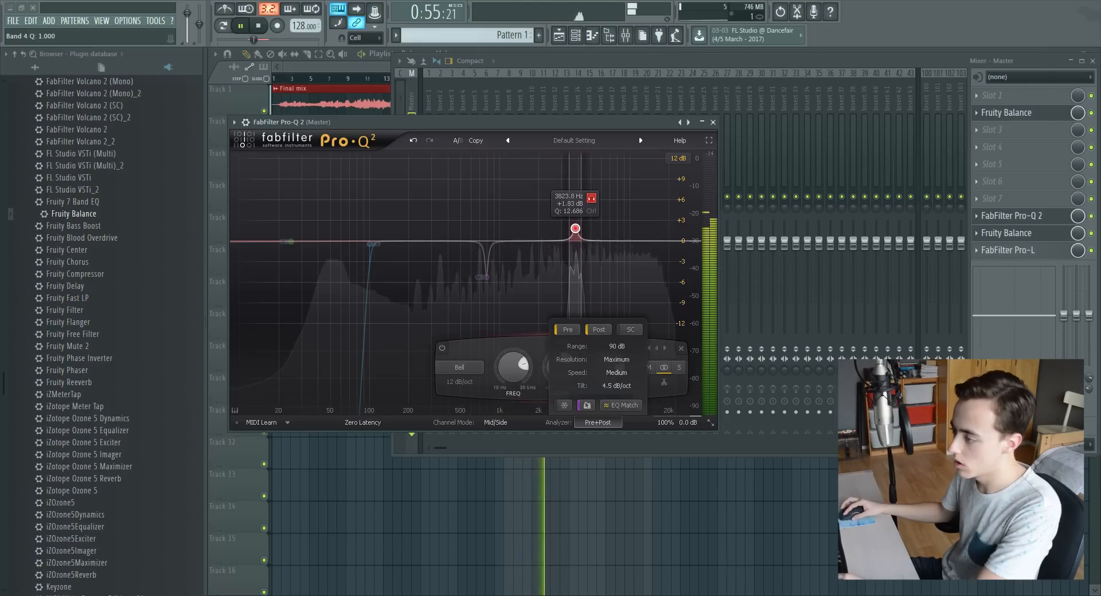
left_click_drag(591, 170, 591, 166)
key("space")
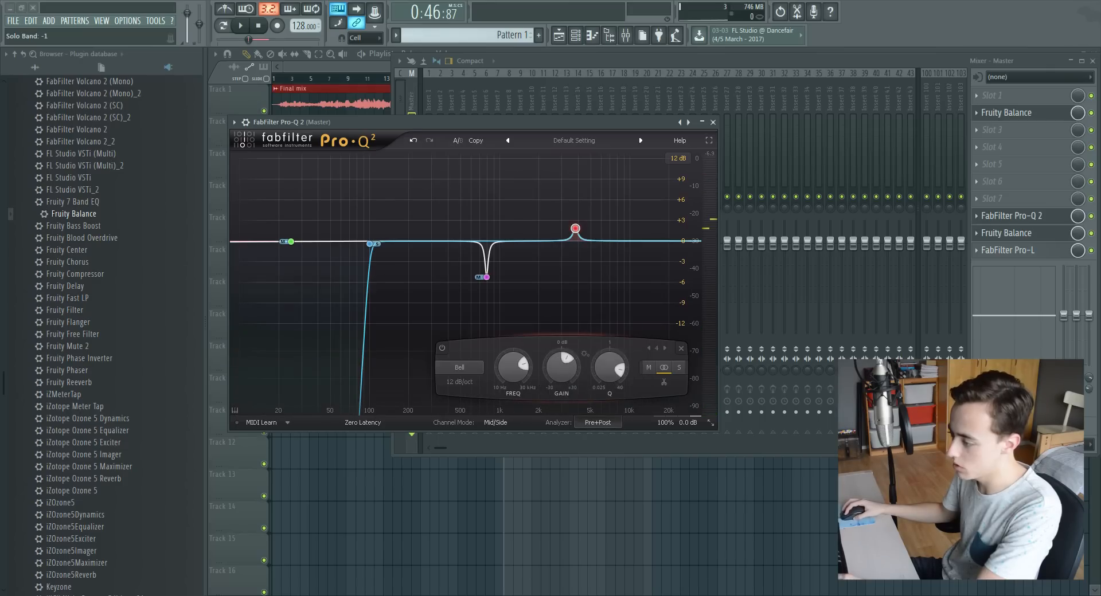
Unsolo the 3824 Hz bell band, cut its gain to about -3.27 dB and play the drop
key("space")
mouse_move(561, 367)
left_mouse_down()
mouse_move(562, 348)
mouse_move(561, 360)
left_mouse_up()
key("space")
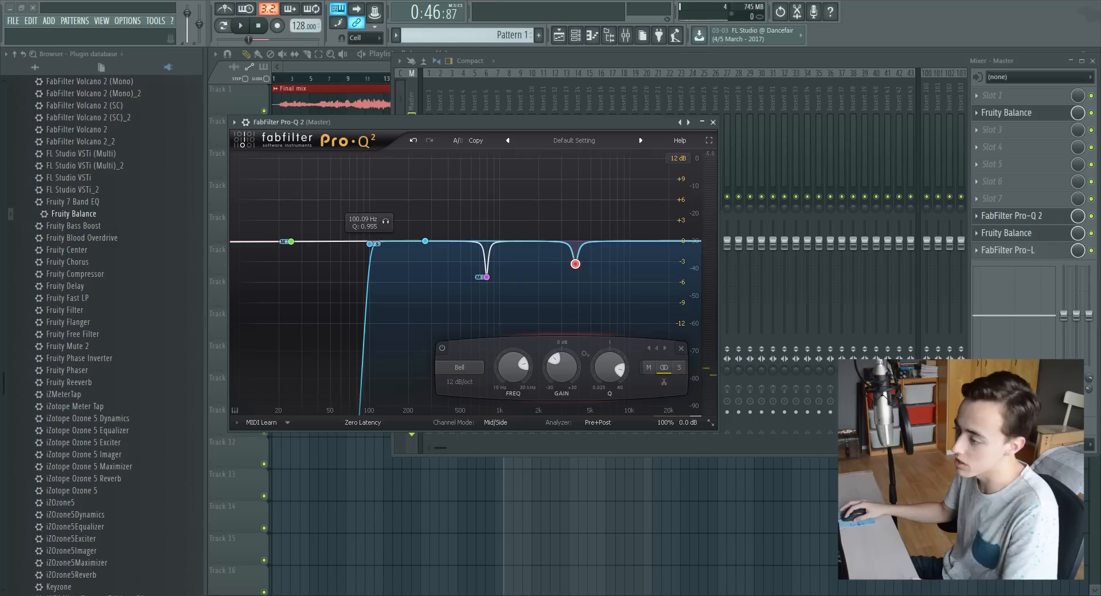
Sweep a temporary soloed bell band from about 282 Hz up to about 18.6 kHz during playback and delete it
left_click_drag(425, 241, 428, 232)
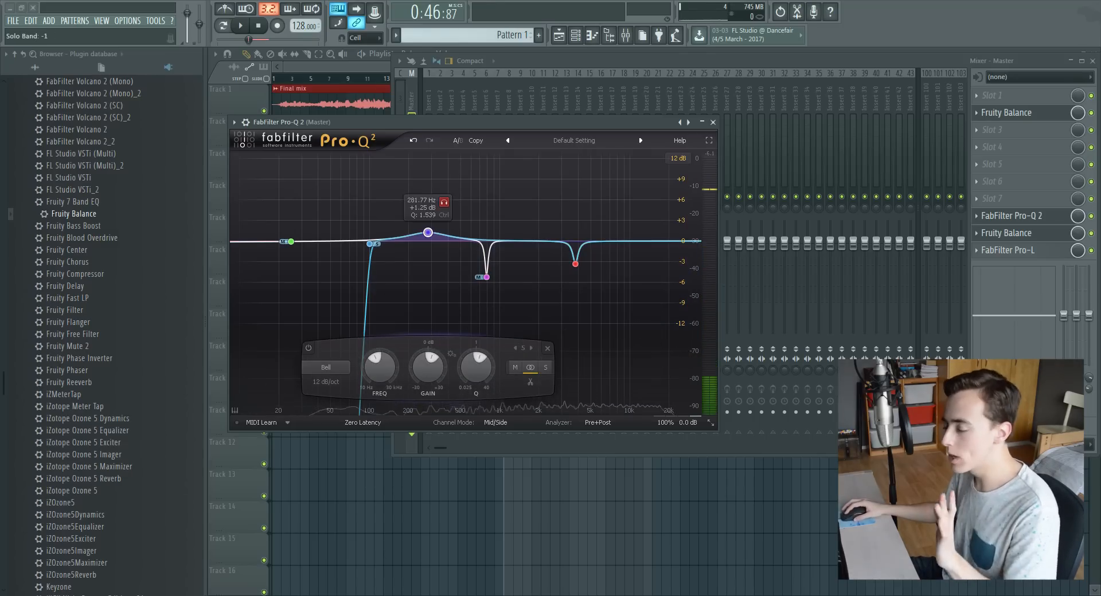
key("space")
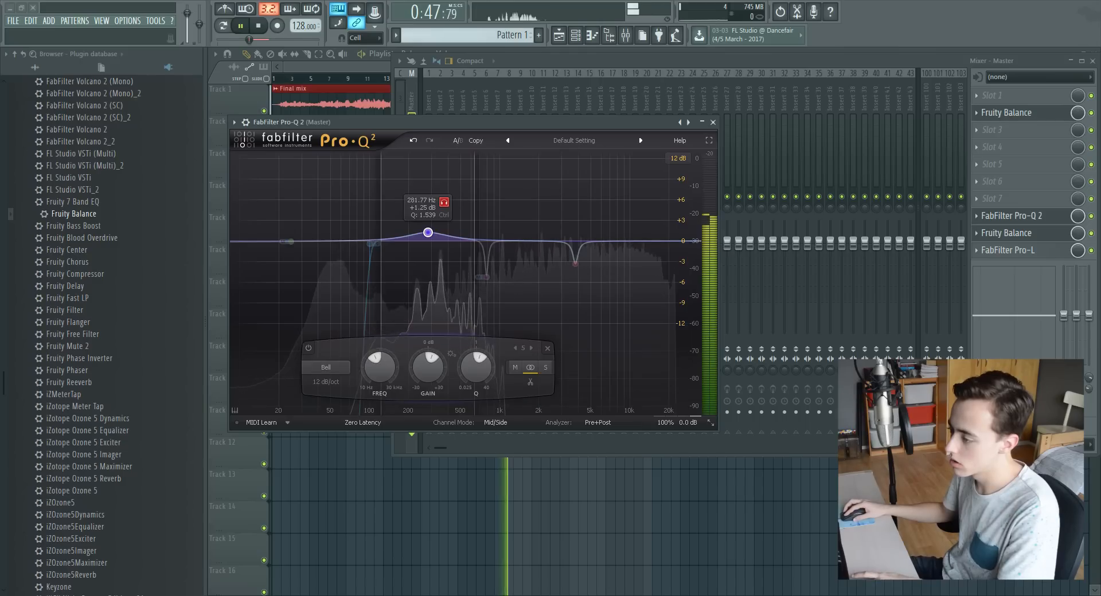
left_click_drag(428, 232, 665, 232)
key("space")
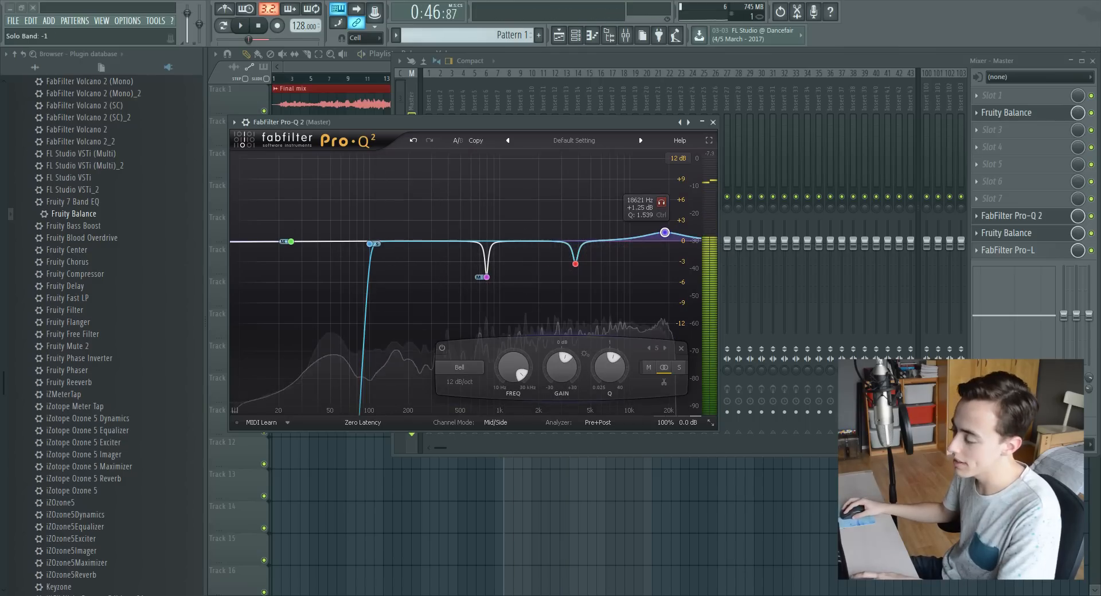
double_click(665, 233)
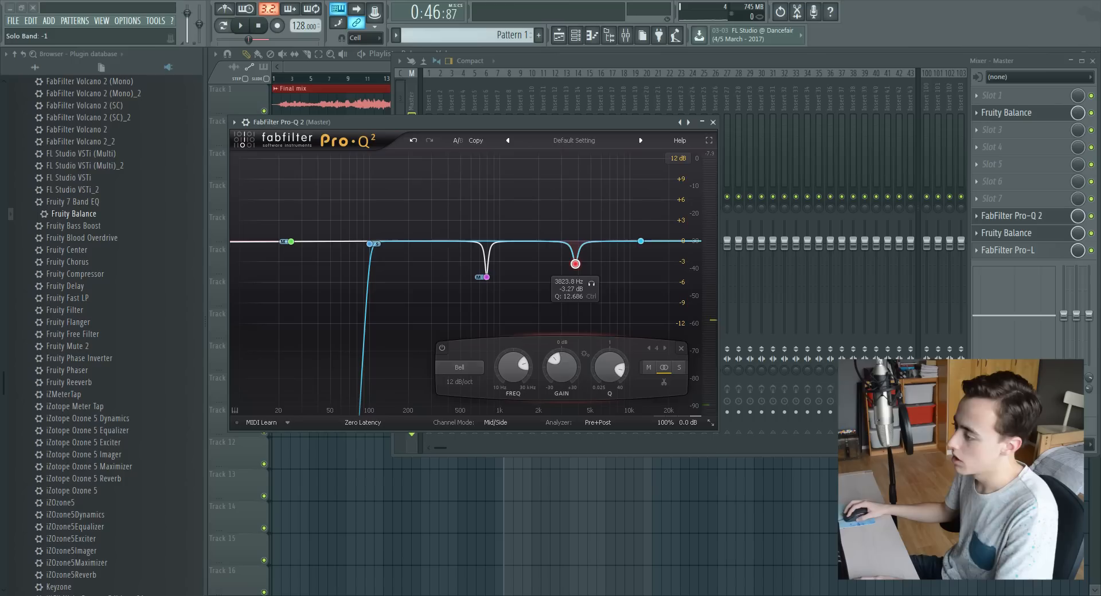
Add a side-channel high shelf at about 11.3 kHz with +1.50 dB gain and 0.300 Q, audition it and close the EQ
left_click(656, 240)
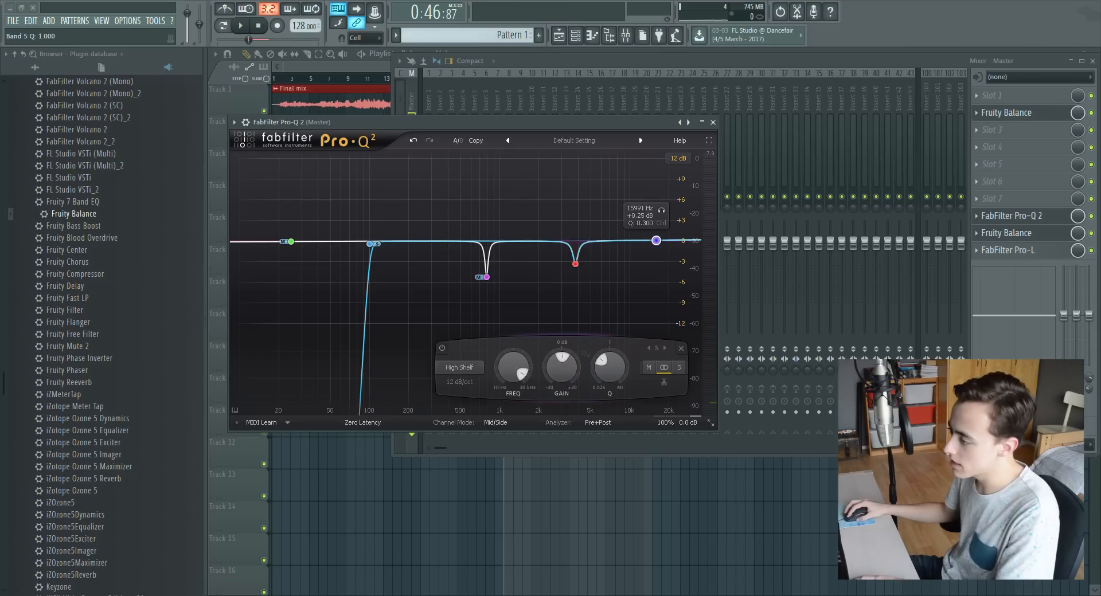
left_click_drag(651, 241, 647, 240)
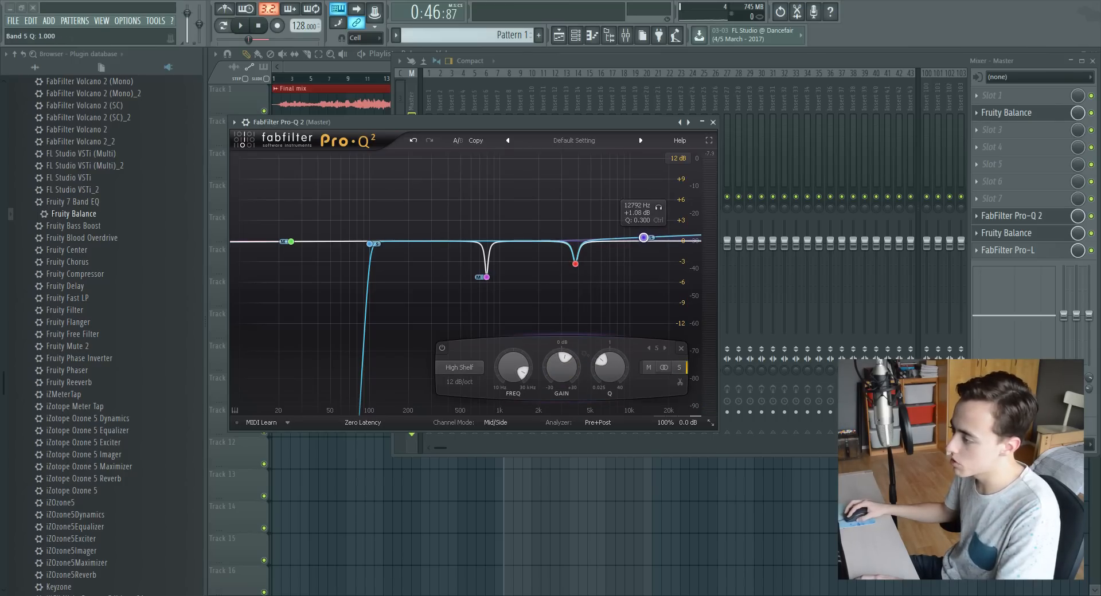
key("space")
left_click_drag(640, 236, 636, 236)
key("space")
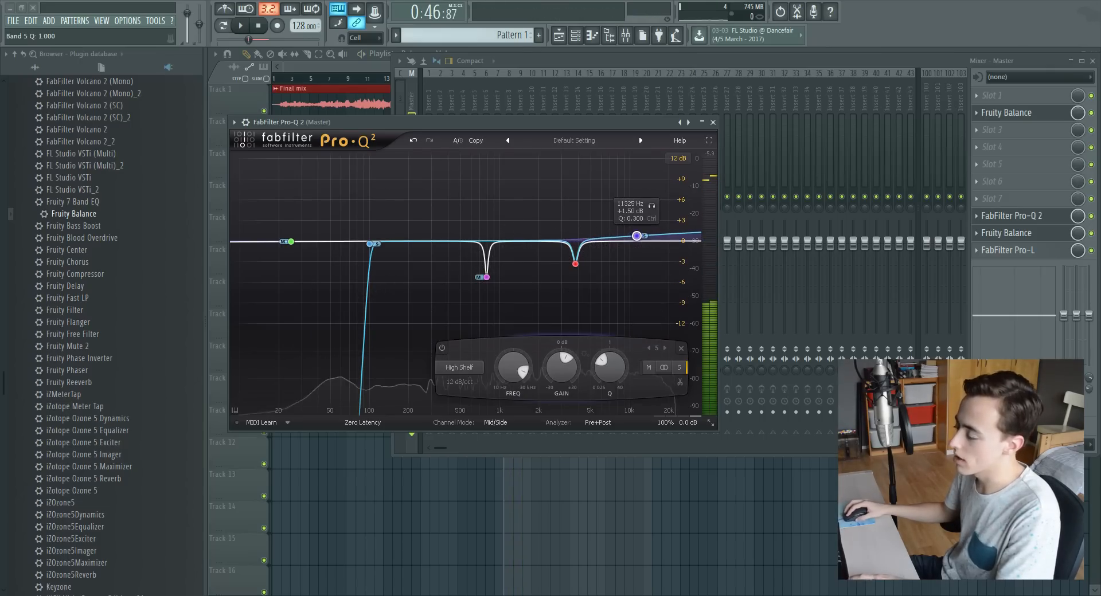
left_click(713, 122)
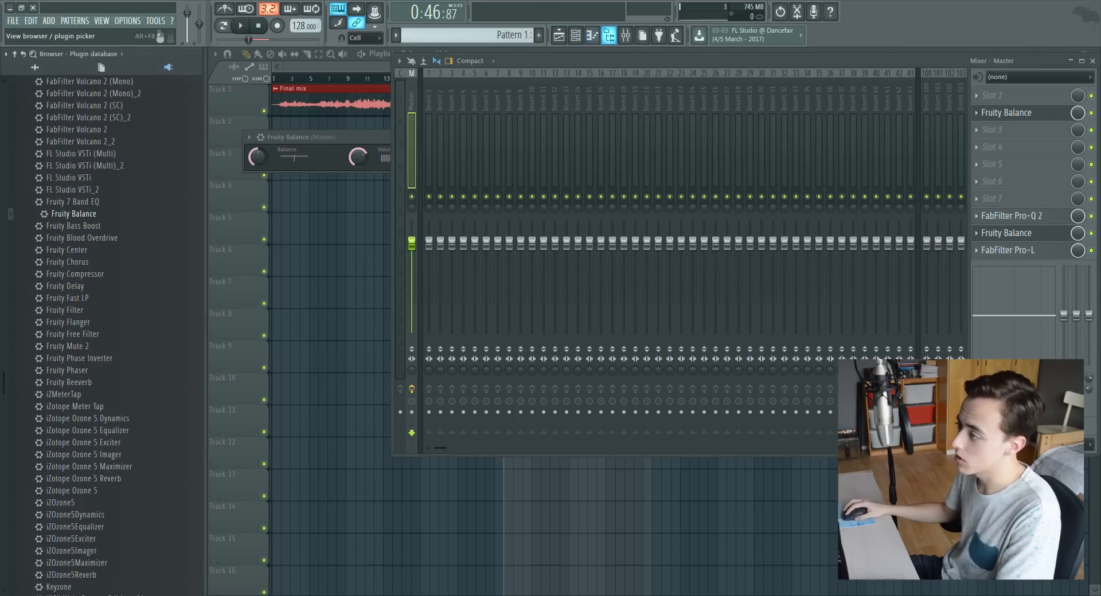
Close the Fruity Balance window and load iZotope Ozone 5 Imager into slot 7 of the Master track
left_click(609, 35)
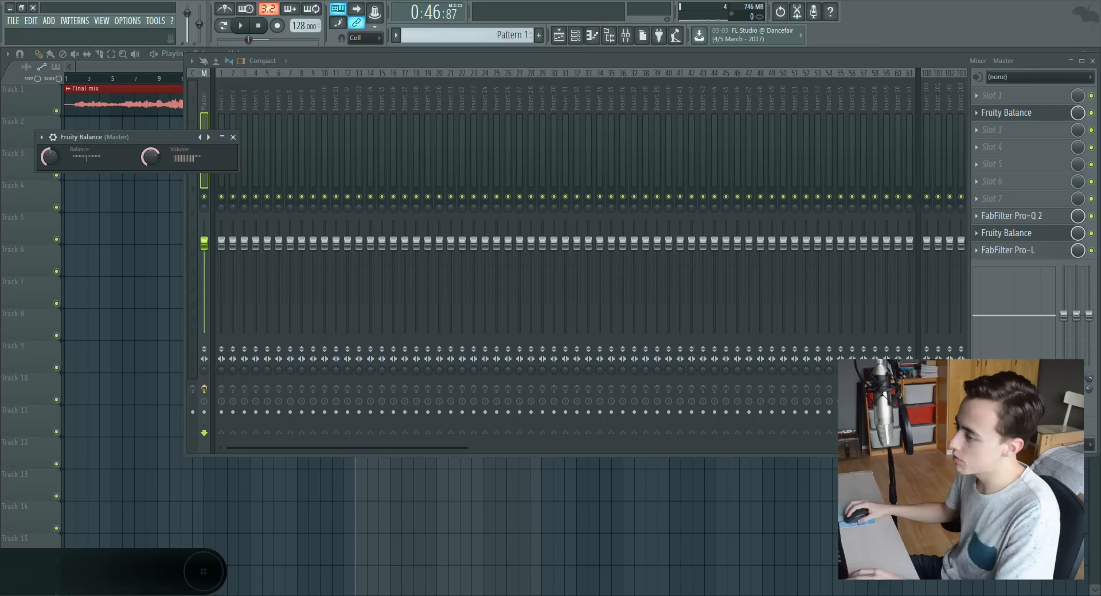
left_click(233, 137)
left_click(609, 35)
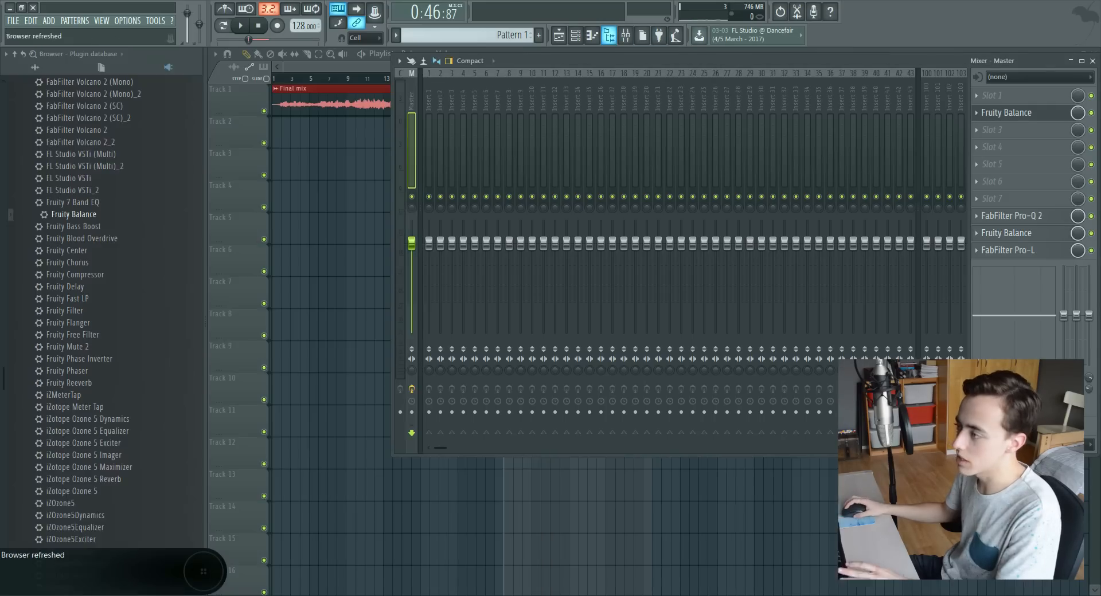
scroll(86, 310, "up", 15)
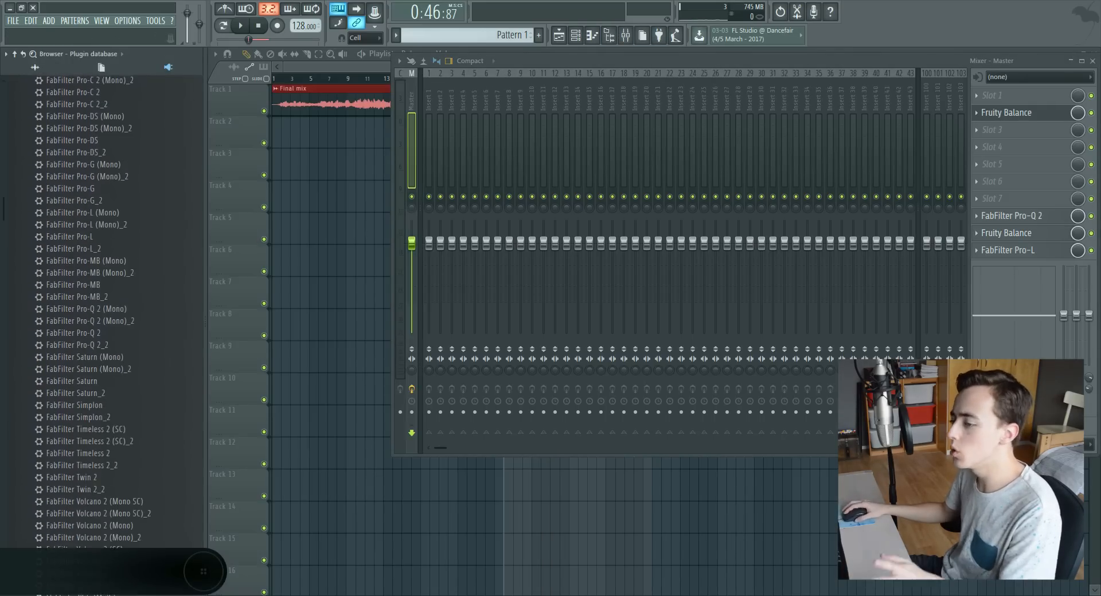
scroll(85, 238, "down", 15)
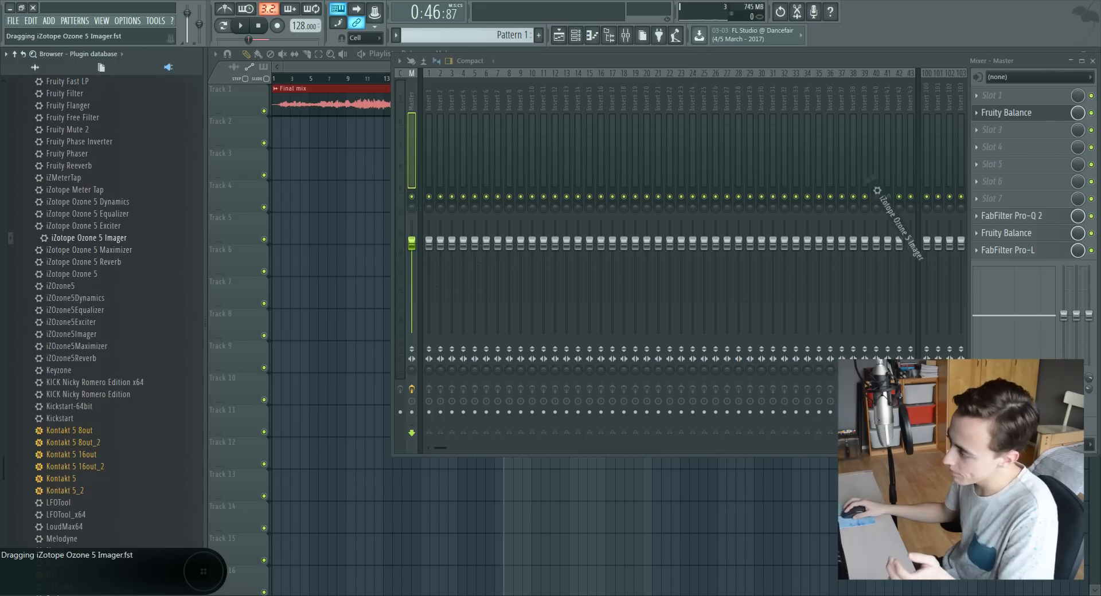
left_click_drag(877, 190, 998, 181)
scroll(998, 181, "down", 1)
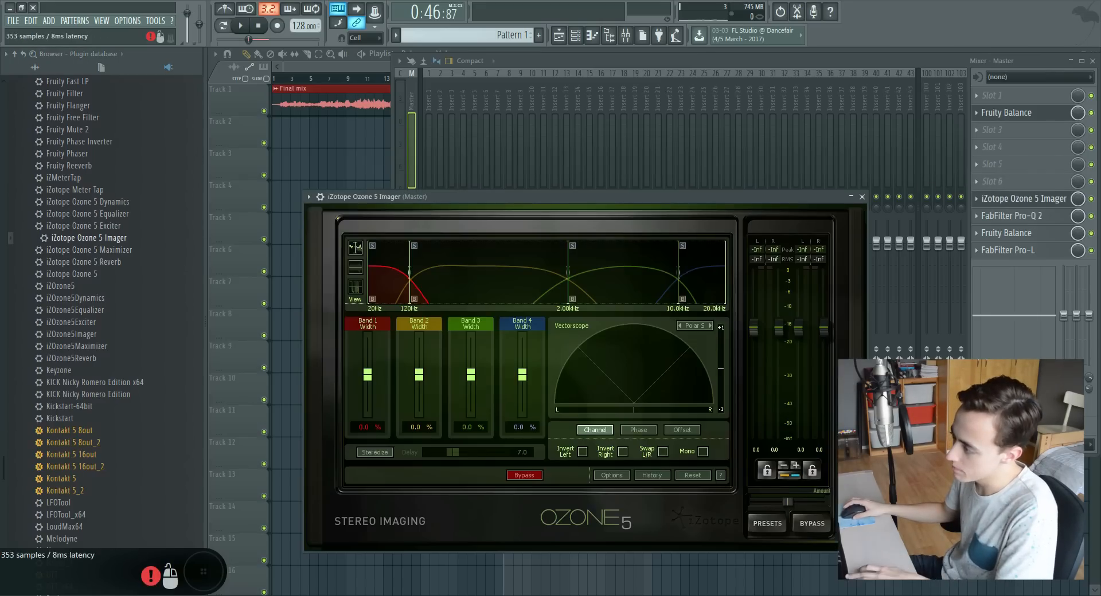
Use the Imager's Learn function during playback to set the crossovers to about 188 Hz, 1.25 kHz and 7.52 kHz
left_click_drag(499, 197, 499, 162)
left_click(609, 35)
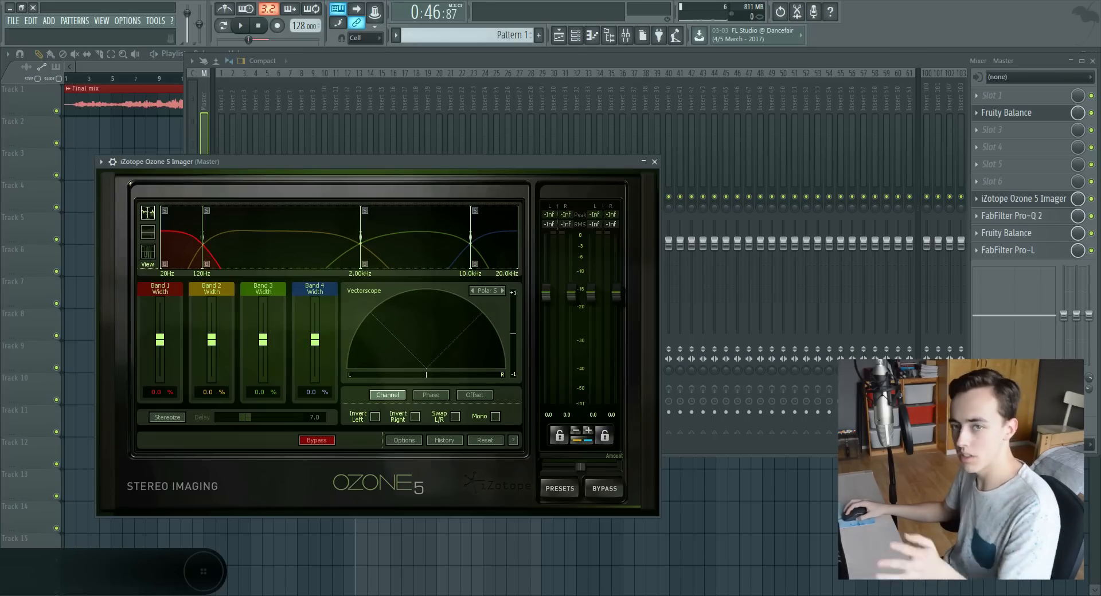
right_click(362, 236)
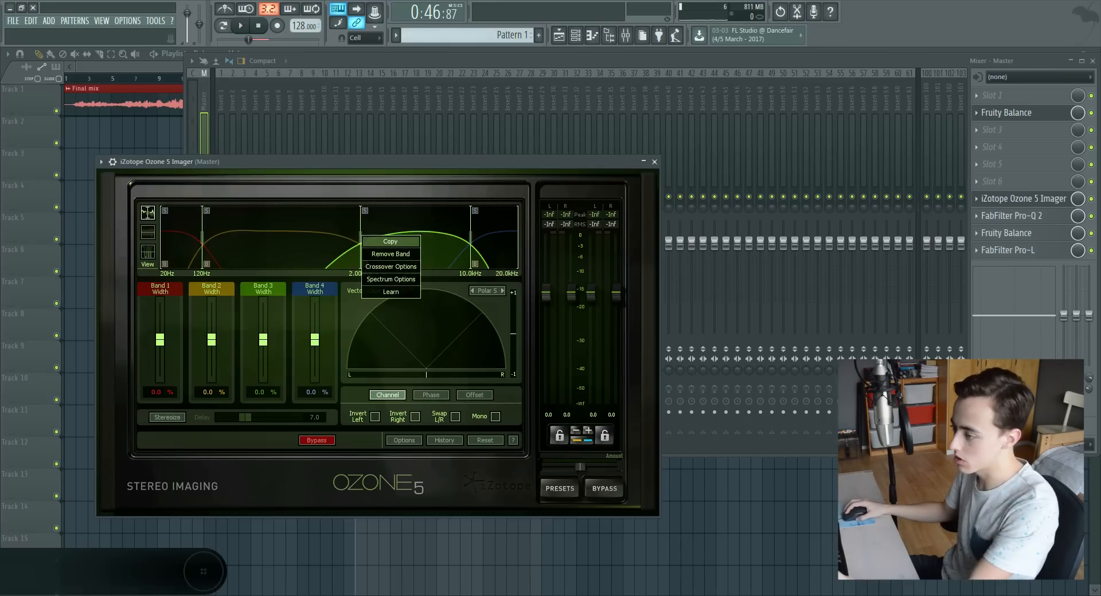
left_click(391, 292)
key("space")
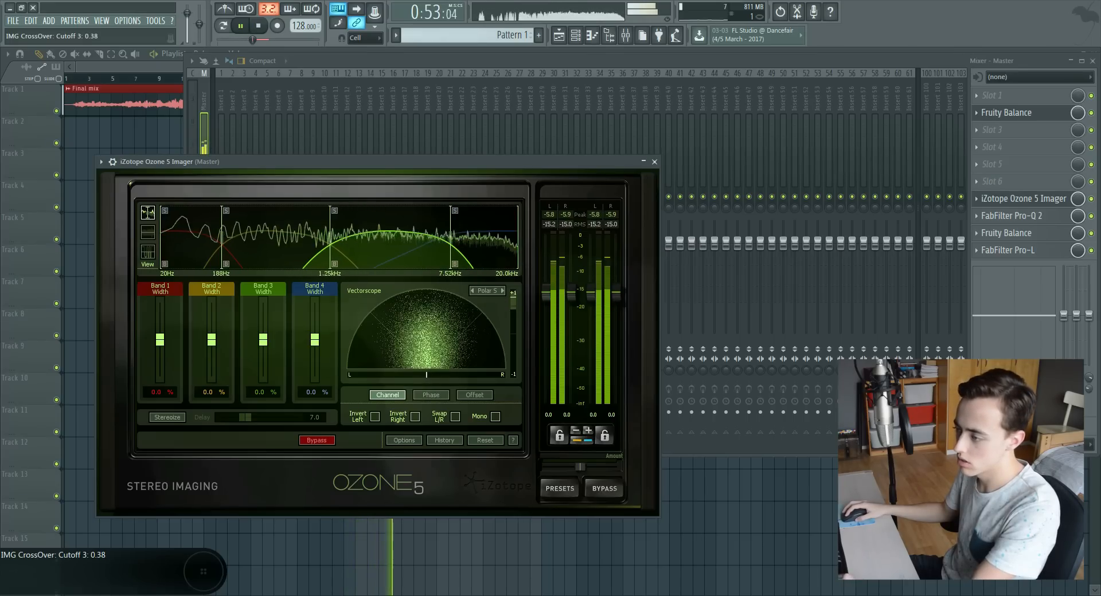
key("space")
Compare the drop with the master's Pro-Q 2 bypassed and re-enabled
key("space")
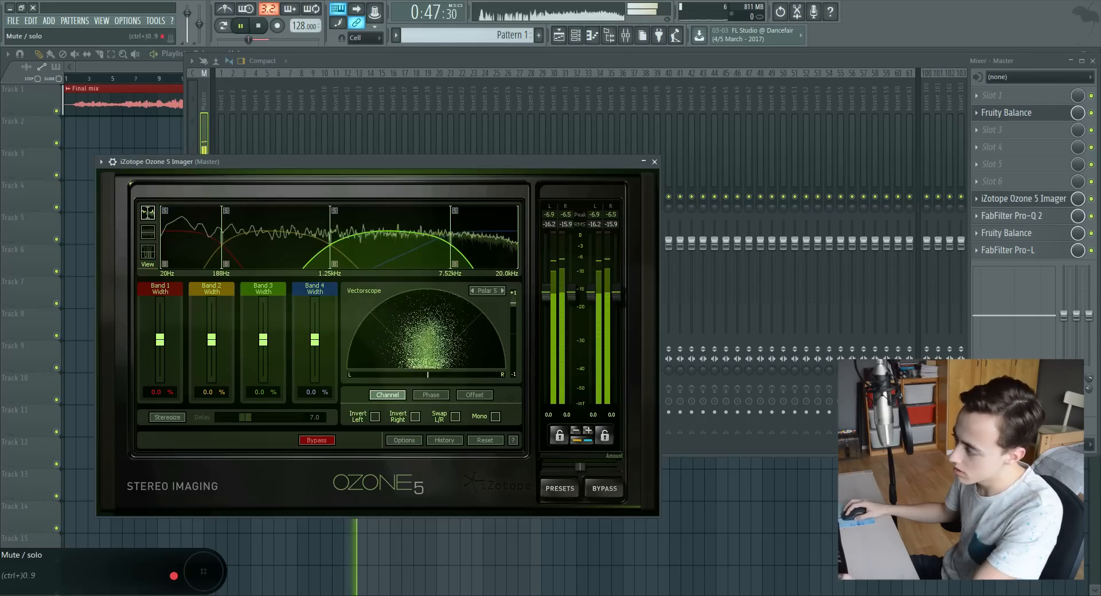
left_click(1091, 215)
left_click(1011, 216)
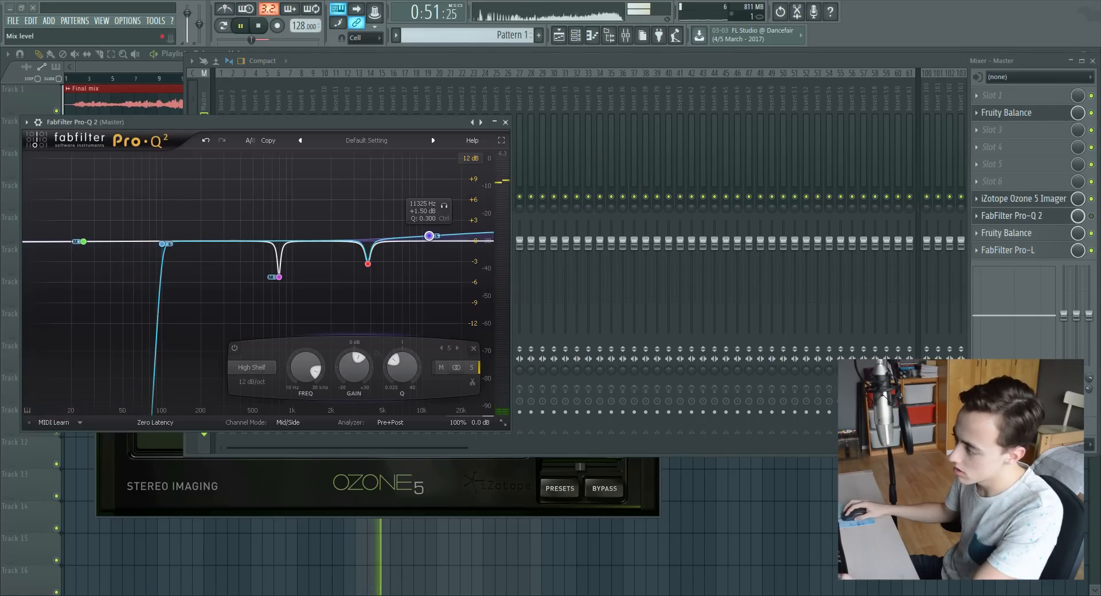
left_click(1091, 215)
left_click(1012, 216)
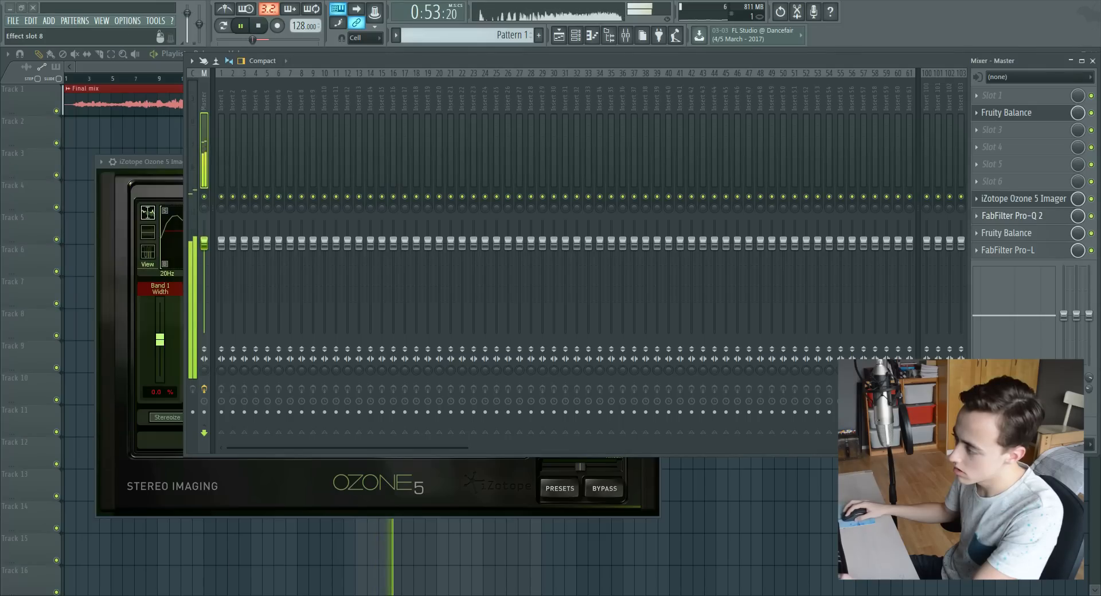
left_click(1011, 215)
key("space")
Bring the Ozone 5 Imager forward, solo Band 1 and set its width to -100%, auditioning it on the drop
left_click(419, 485)
left_click_drag(419, 162, 459, 117)
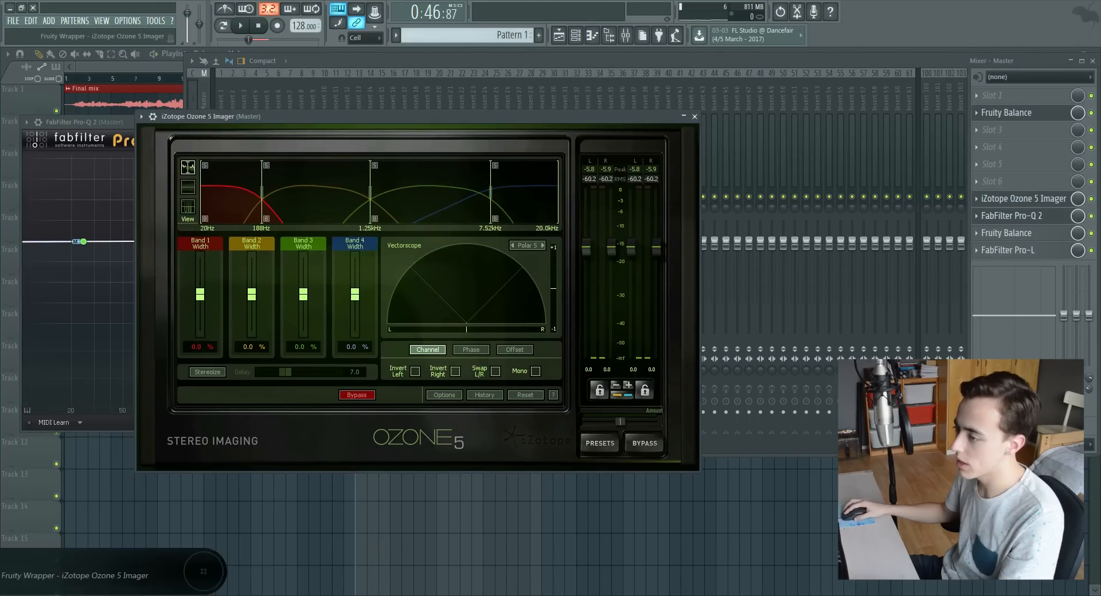
key("space")
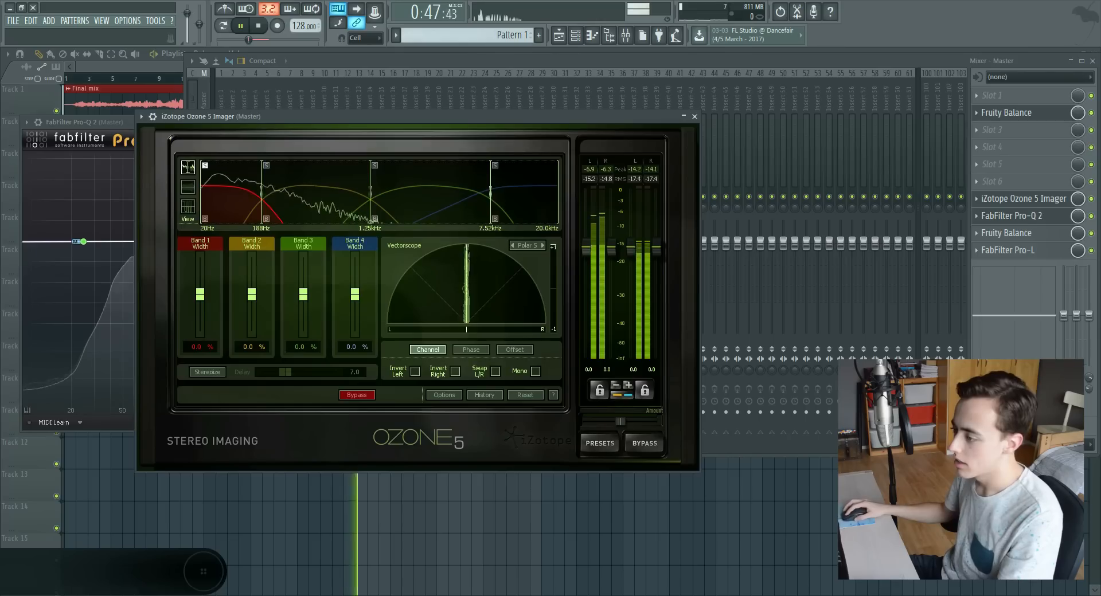
key("space")
left_click_drag(200, 295, 200, 331)
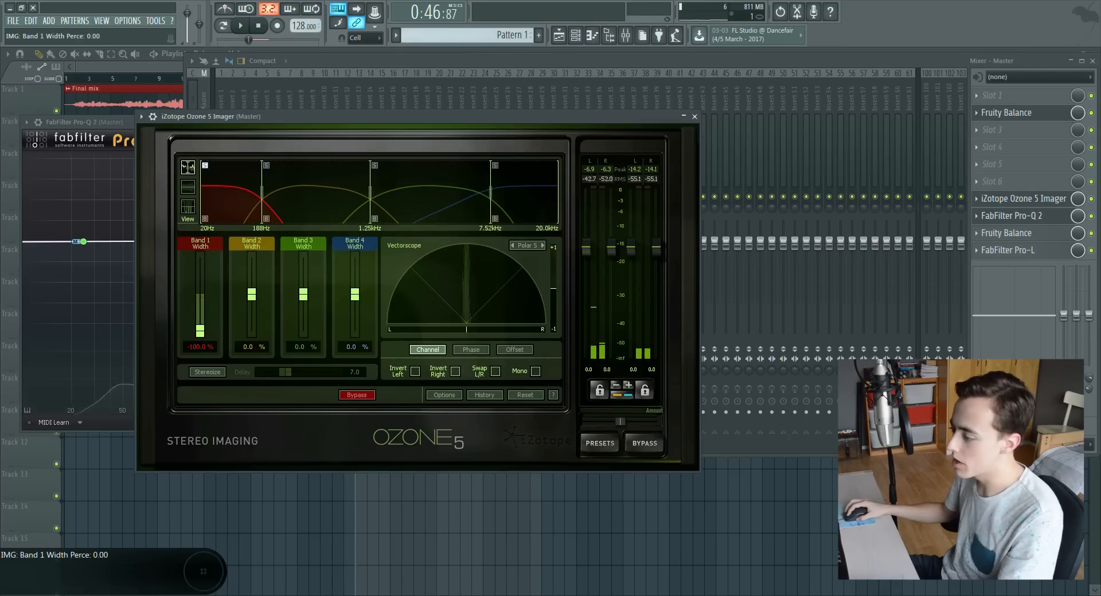
key("space")
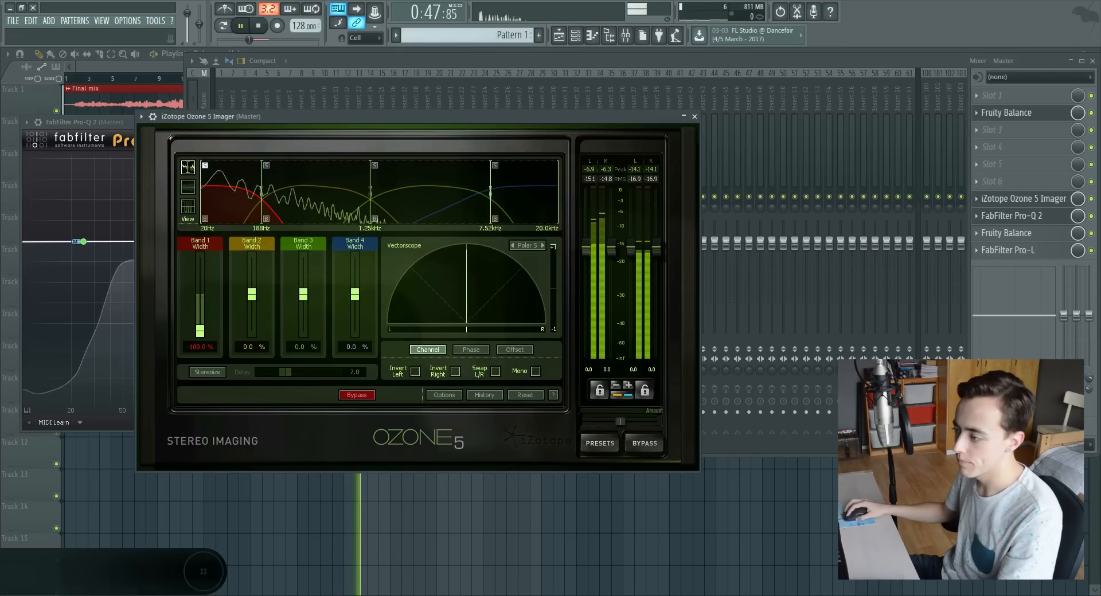
key("space")
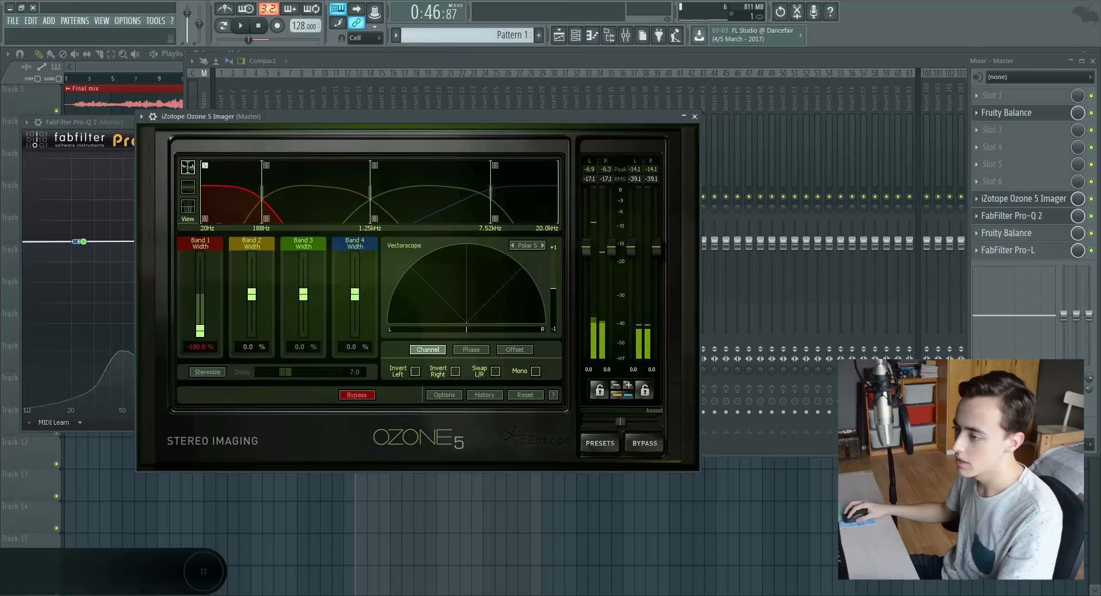
Solo Band 2 during playback and widen it to 56.3%
key("space")
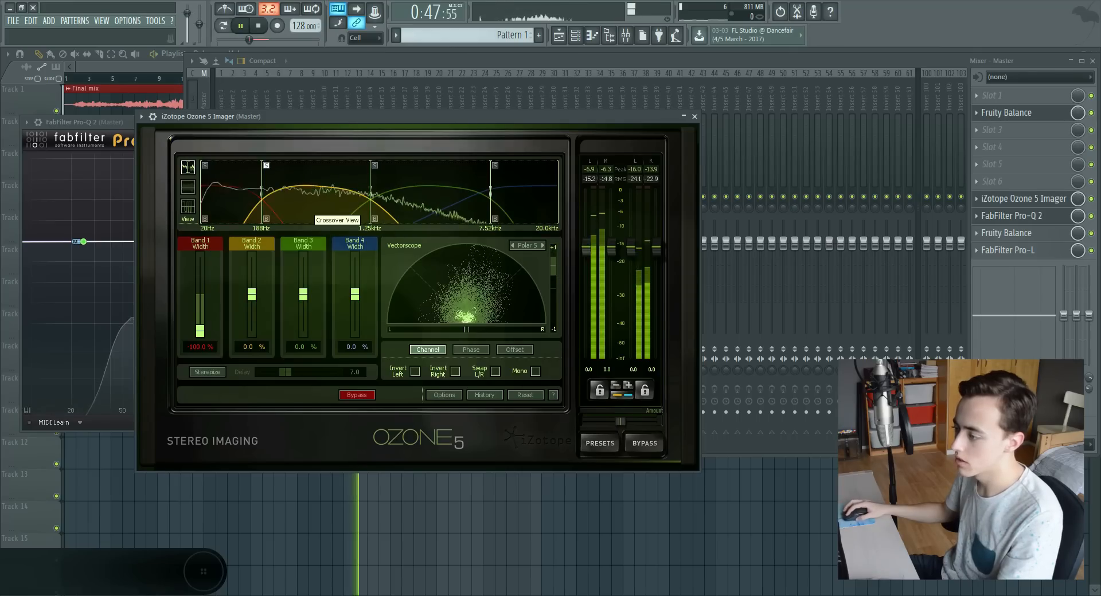
key("space")
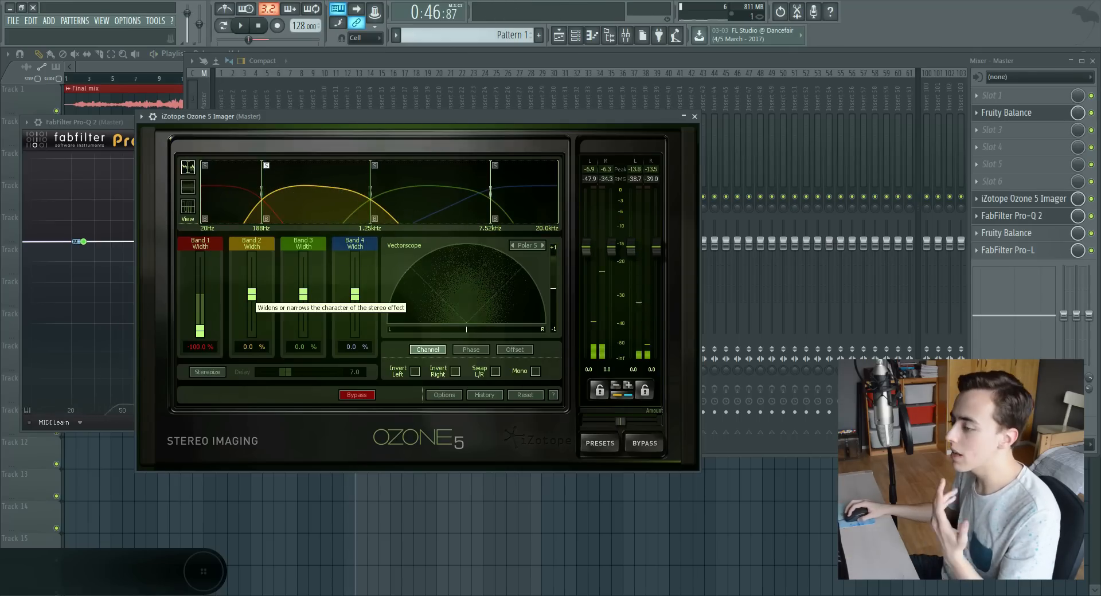
left_click_drag(252, 295, 251, 273)
key("space")
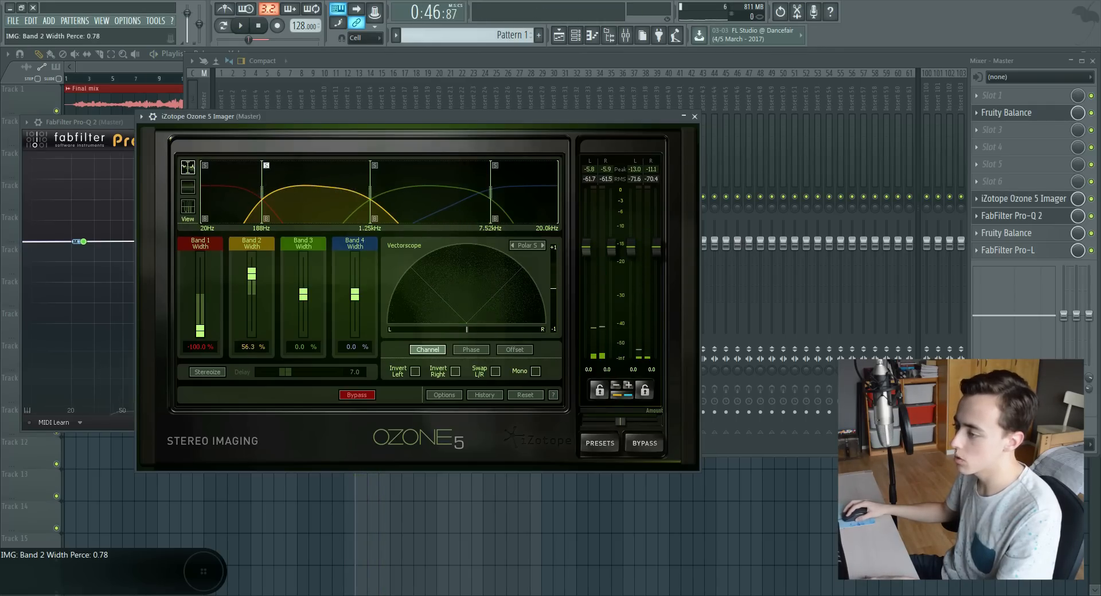
Solo Band 3 during playback and widen it to 18.8%
key("space")
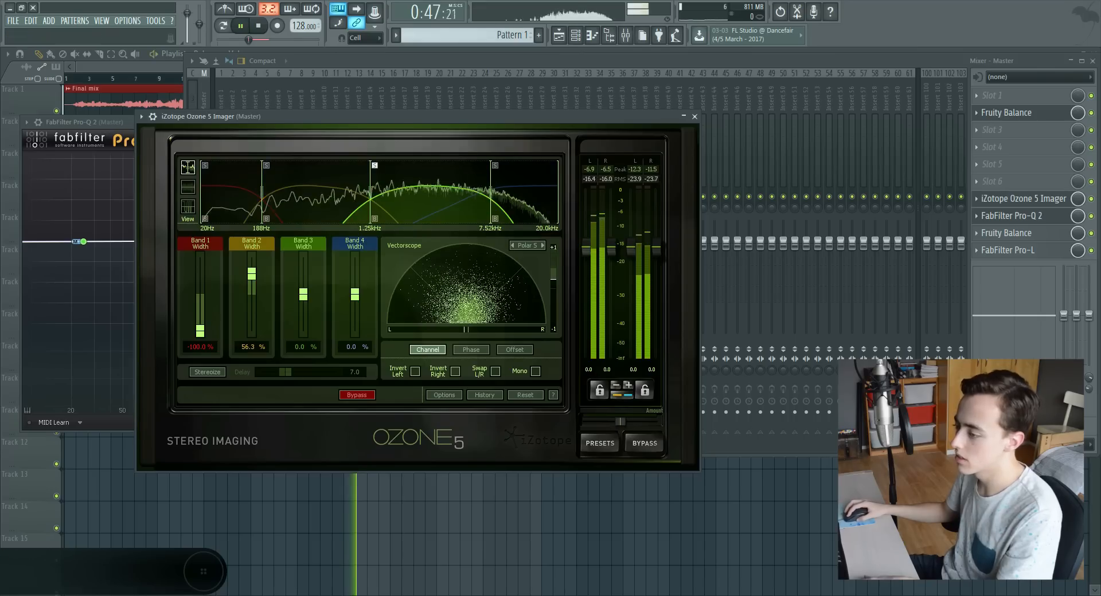
mouse_move(304, 293)
left_mouse_down()
mouse_move(303, 275)
mouse_move(303, 287)
left_mouse_up()
key("space")
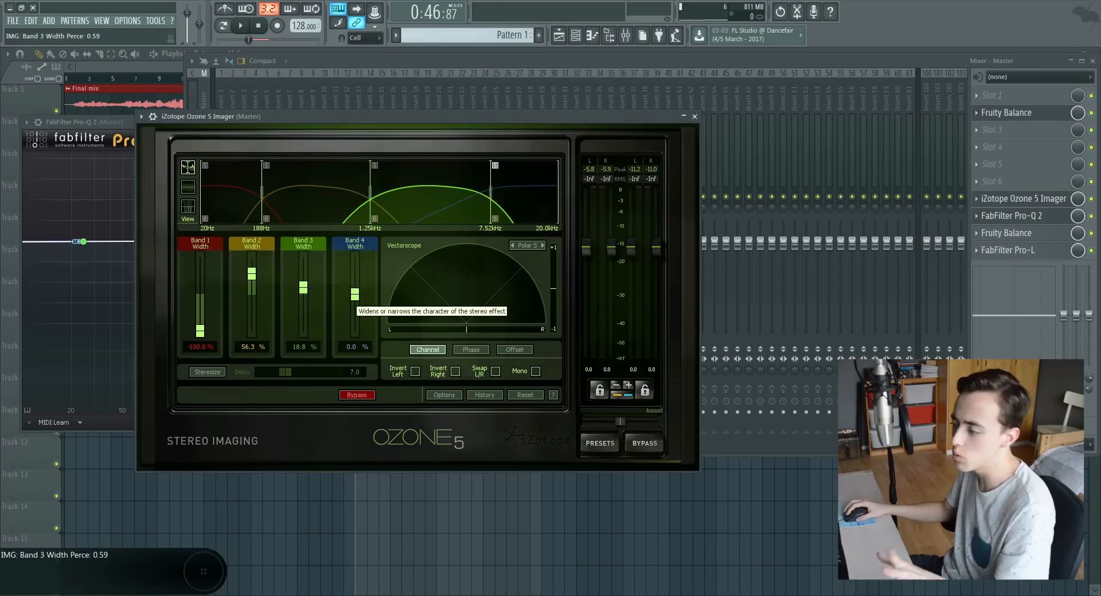
Widen soloed Band 4 to 6.3%, unsolo it and play the drop through all bands
key("space")
left_click_drag(355, 295, 355, 292)
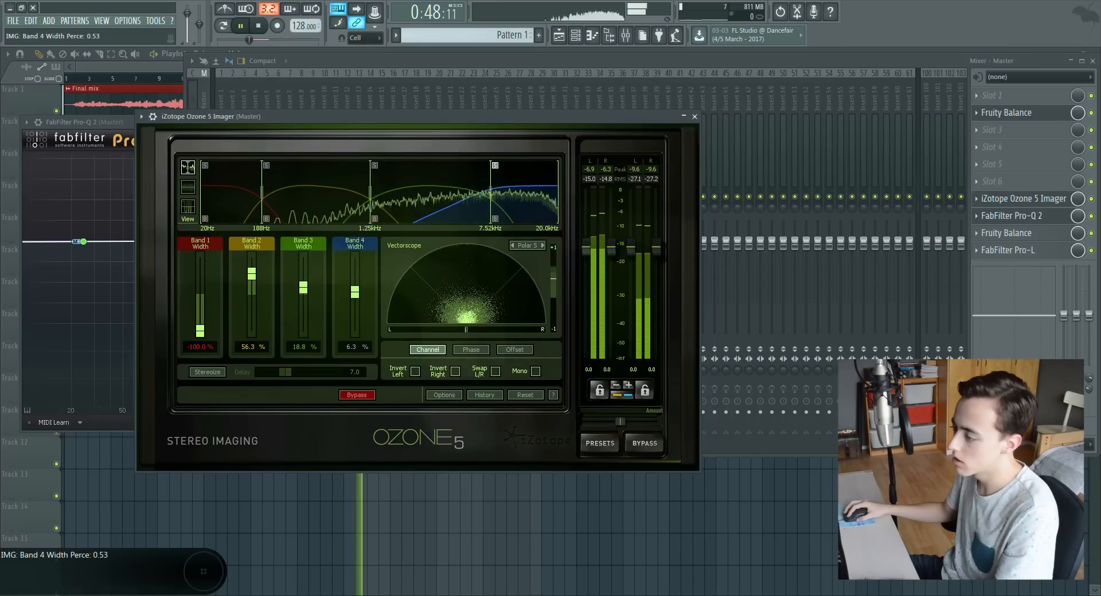
key("space")
key("space")
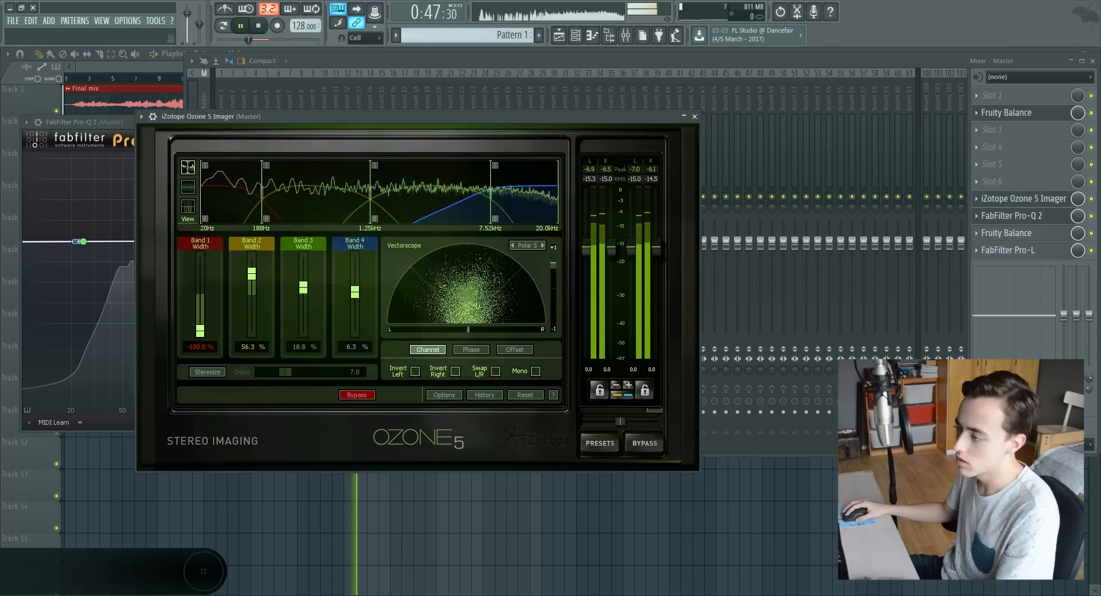
Toggle the Ozone 5 Imager effect during playback for comparison, stop the song and hide the Imager and Pro-Q 2 windows
left_click(1091, 199)
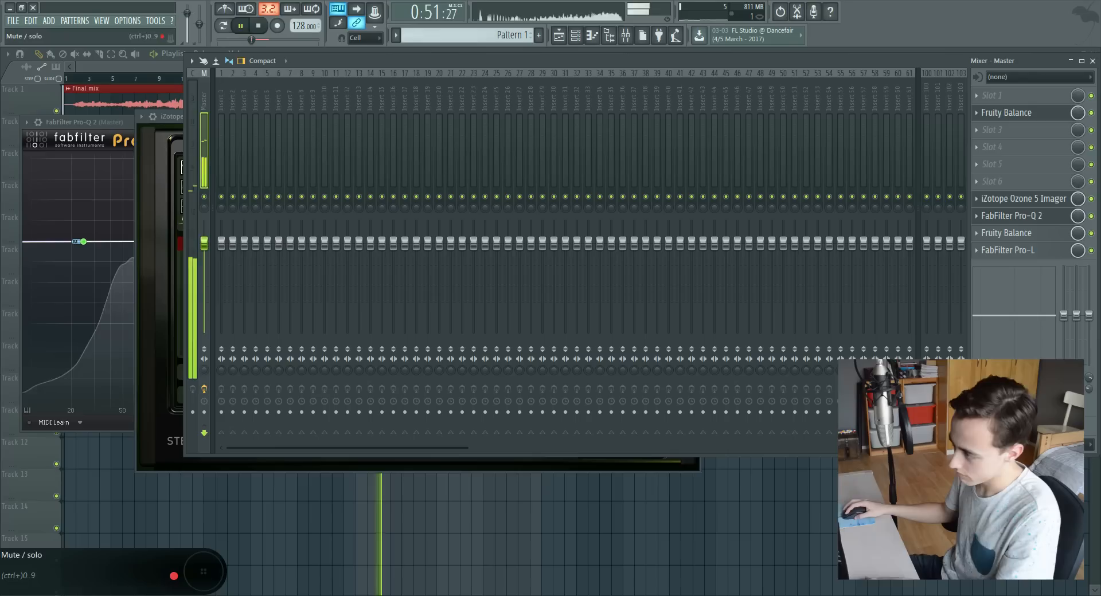
key("space")
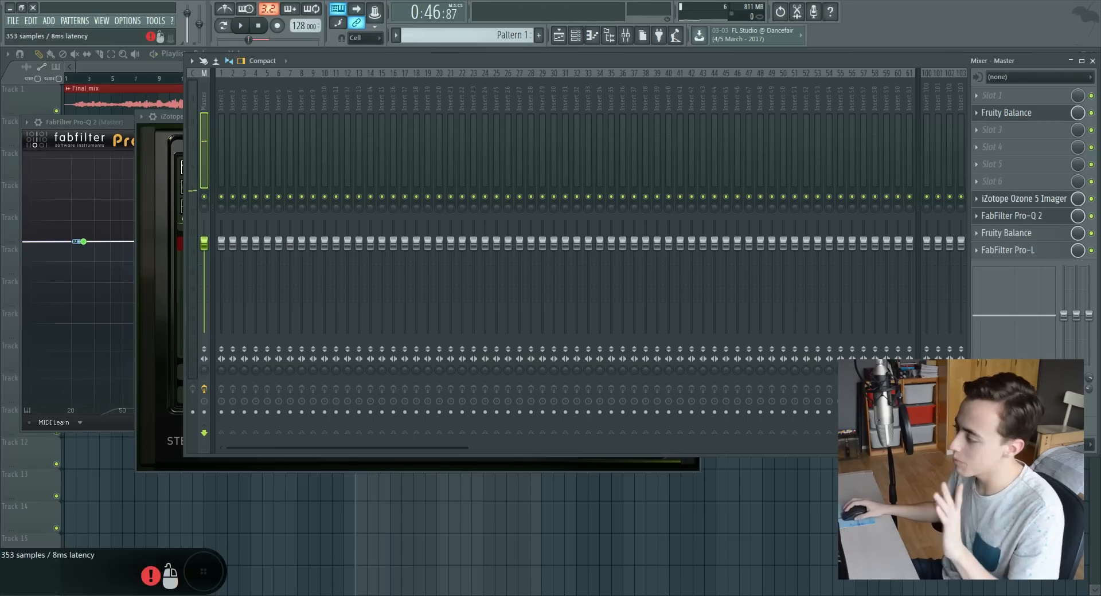
left_click(1023, 198)
left_click(1023, 216)
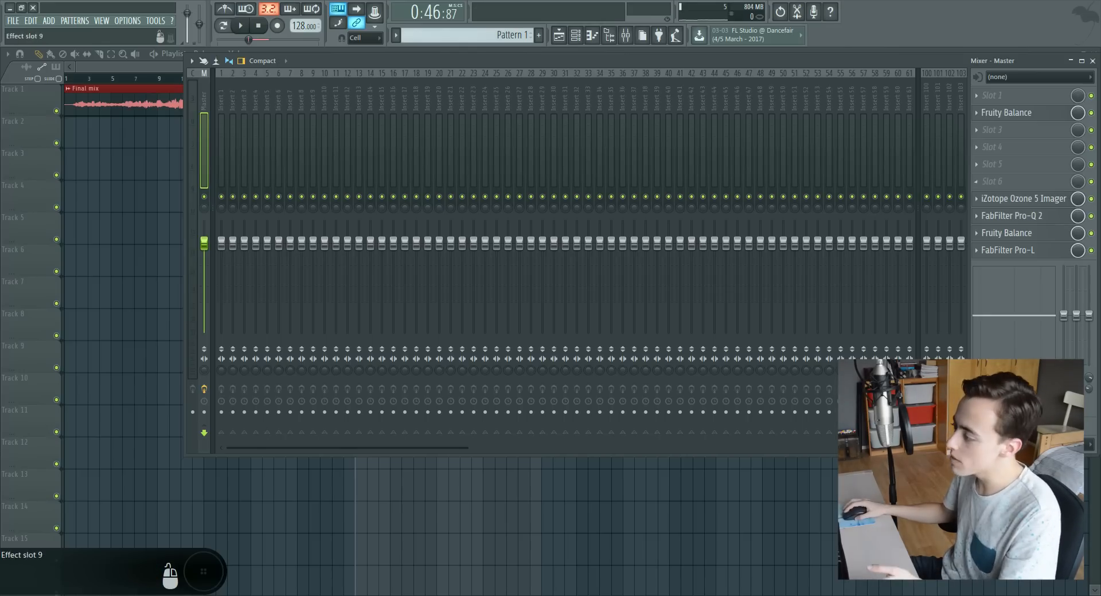
Open FabFilter Pro-L from the master chain and set its meter scale to K-12
left_click(1023, 250)
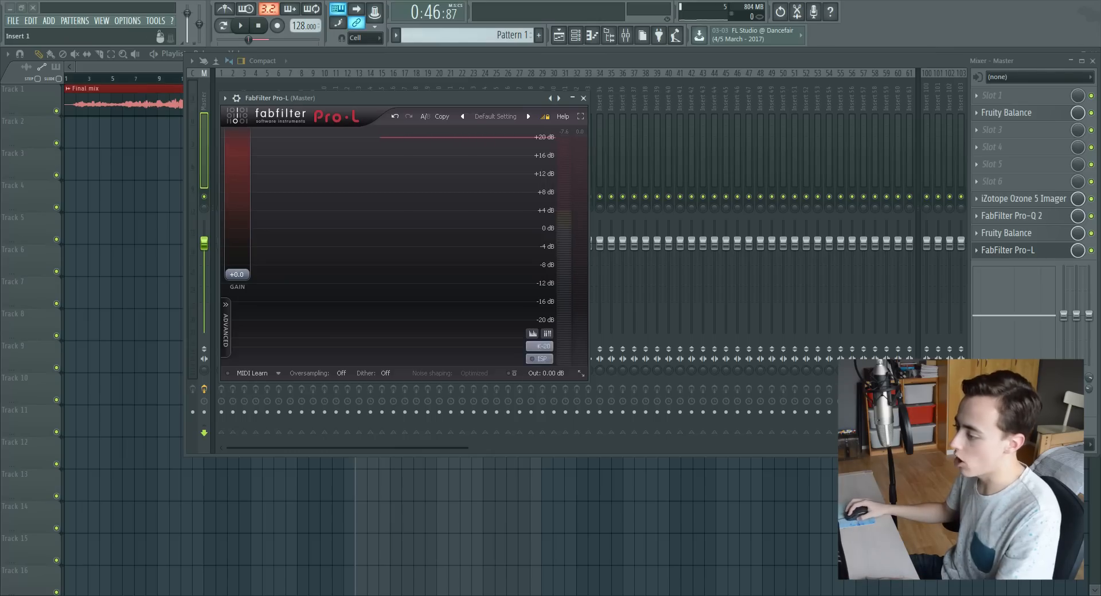
left_click(539, 347)
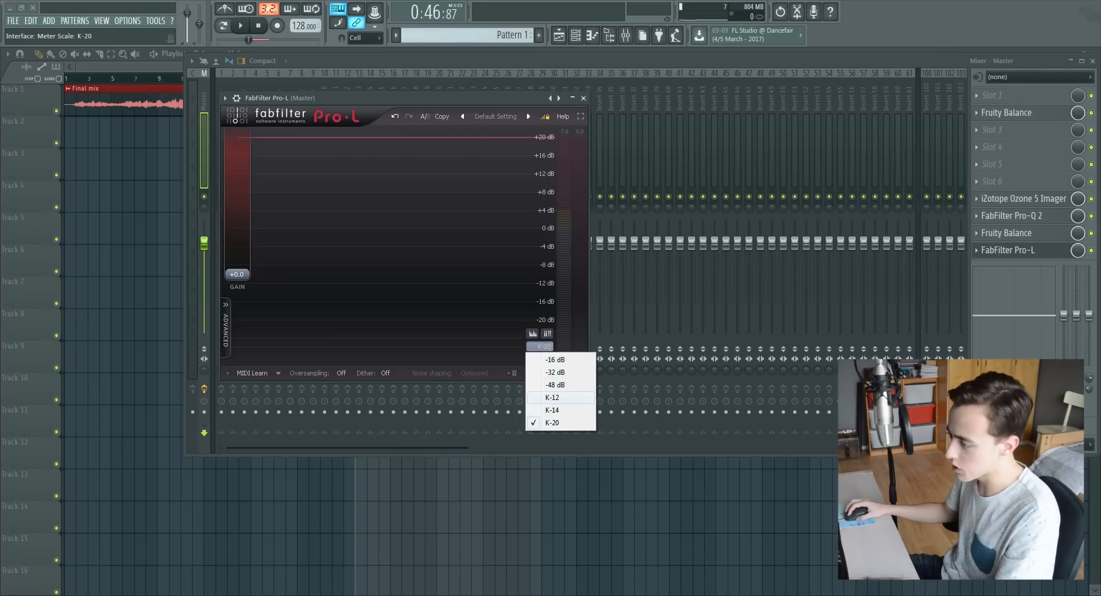
left_click(553, 398)
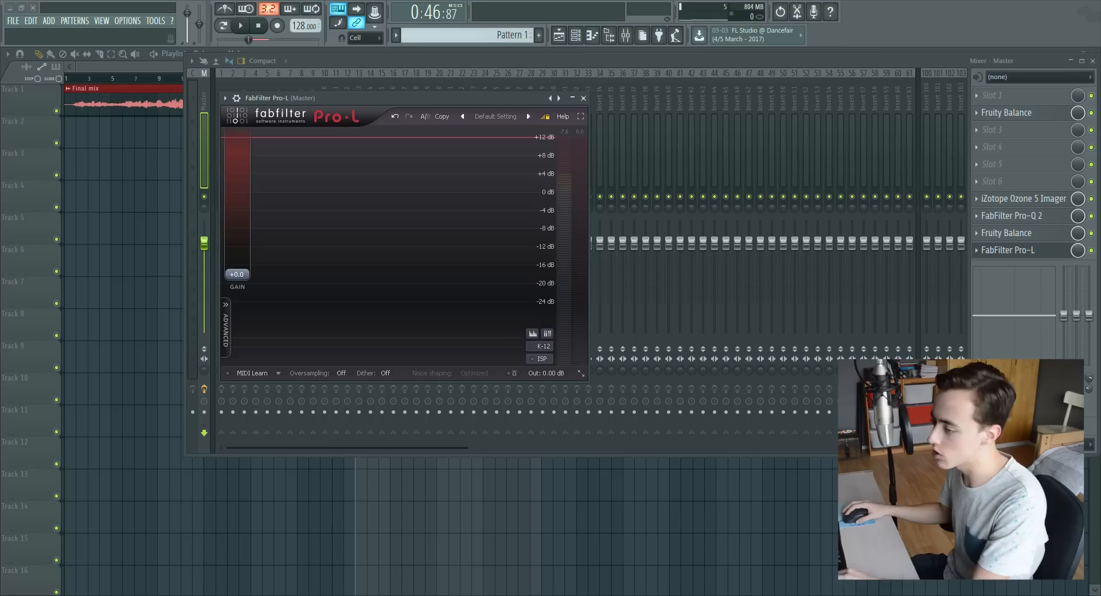
Raise the Pro-L gain to +12.1 dB while playing the song, and close the limiter window
key("space")
left_click_drag(237, 275, 236, 215)
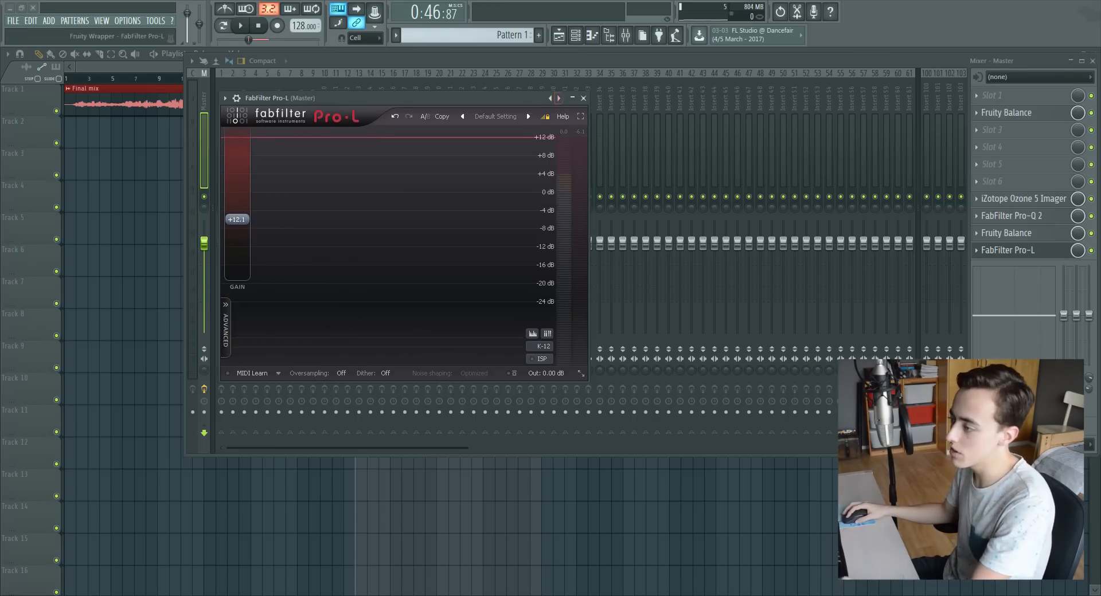
left_click_drag(402, 97, 530, 219)
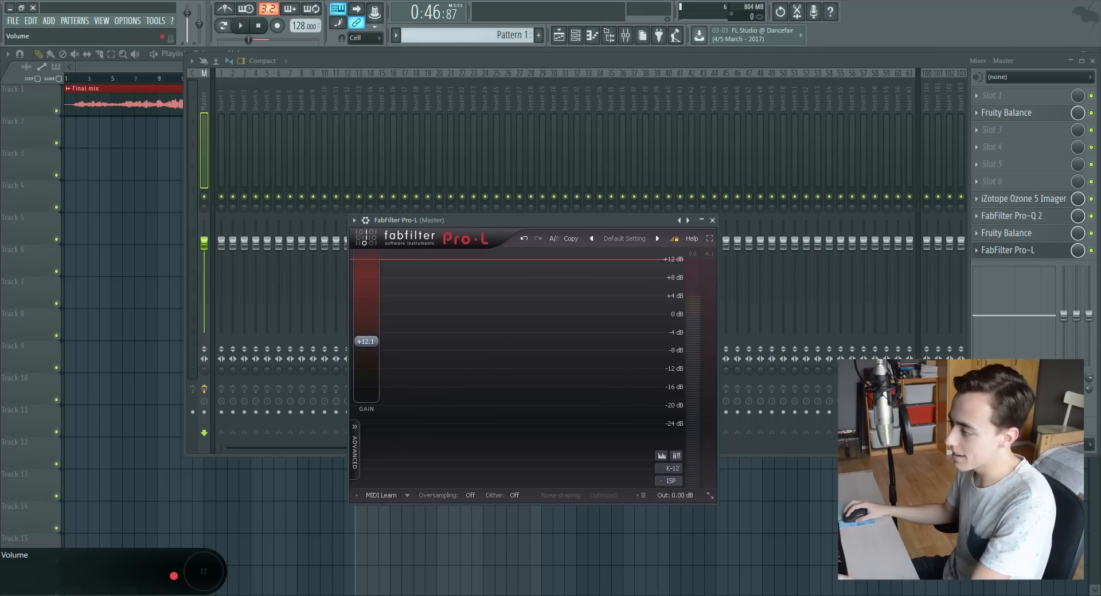
left_click(713, 220)
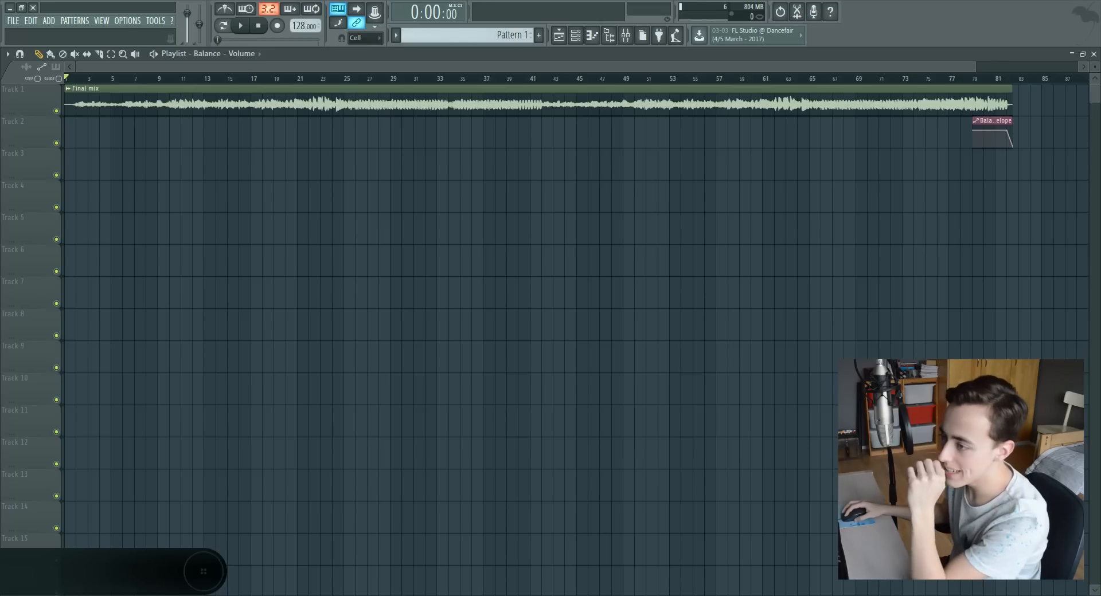
Select all playlist clips and export the mastered song as an MP3 file
left_click(13, 20)
key("Escape")
key("ctrl+a")
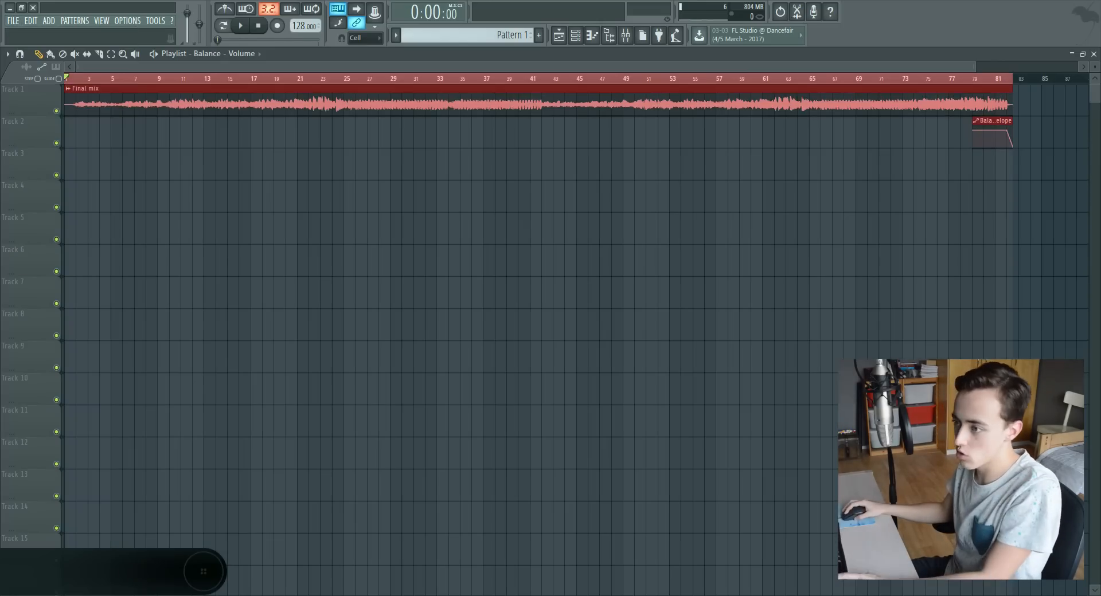
left_click(13, 21)
mouse_move(26, 118)
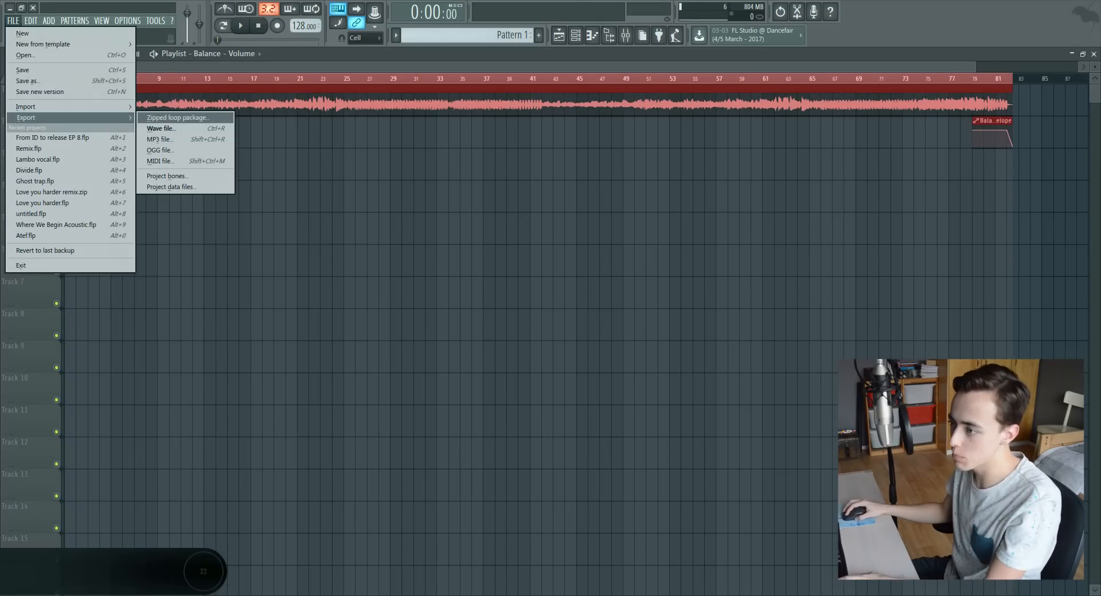
left_click(161, 139)
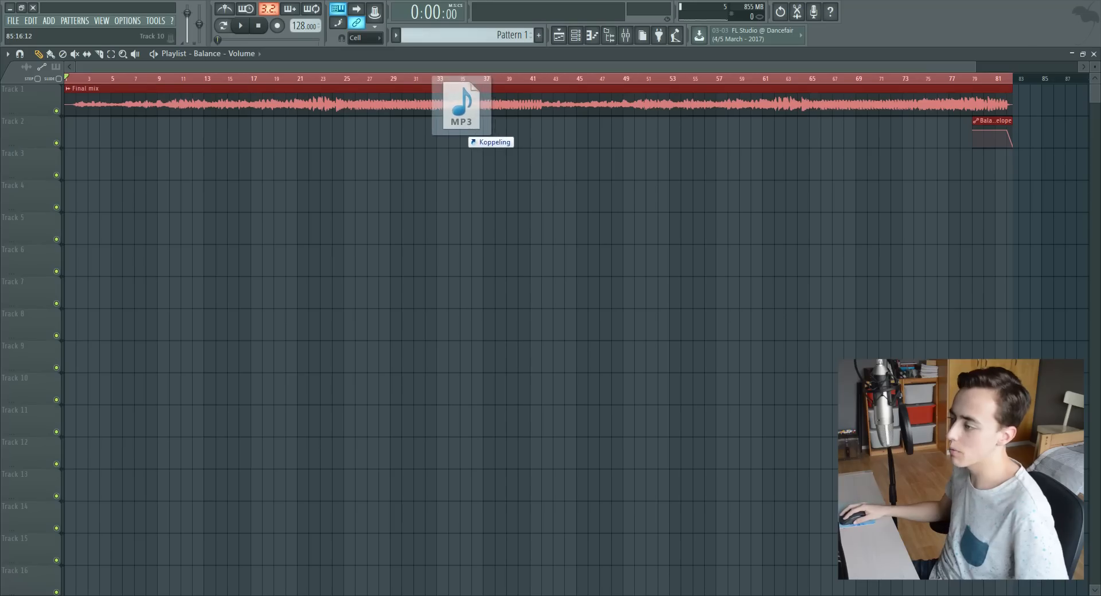
Import the exported Release MP3 at the start of playlist Track 3 and solo that track
left_click_drag(459, 123, 71, 165)
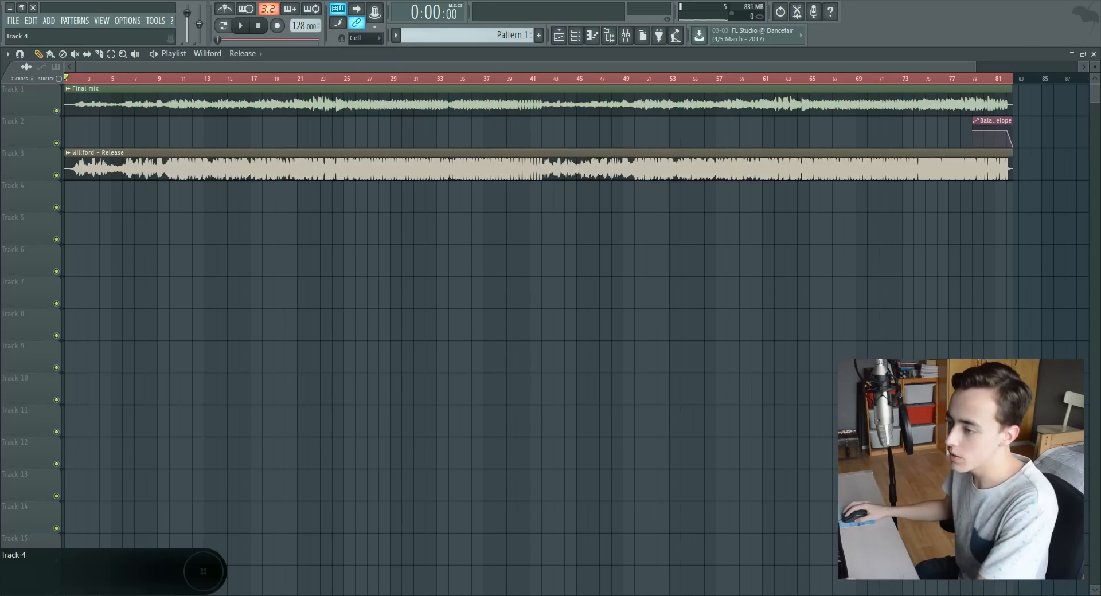
right_click(56, 176)
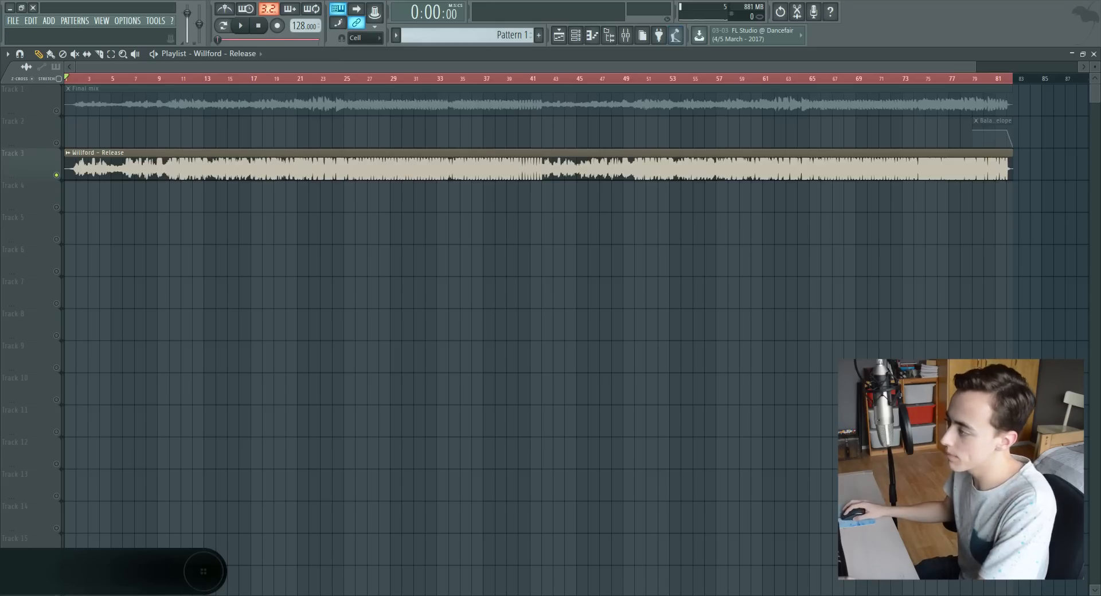
Audition the soloed Release master on Track 3 from bar 21 into the drop, with the mixer hidden
scroll(72, 166, "up", 3)
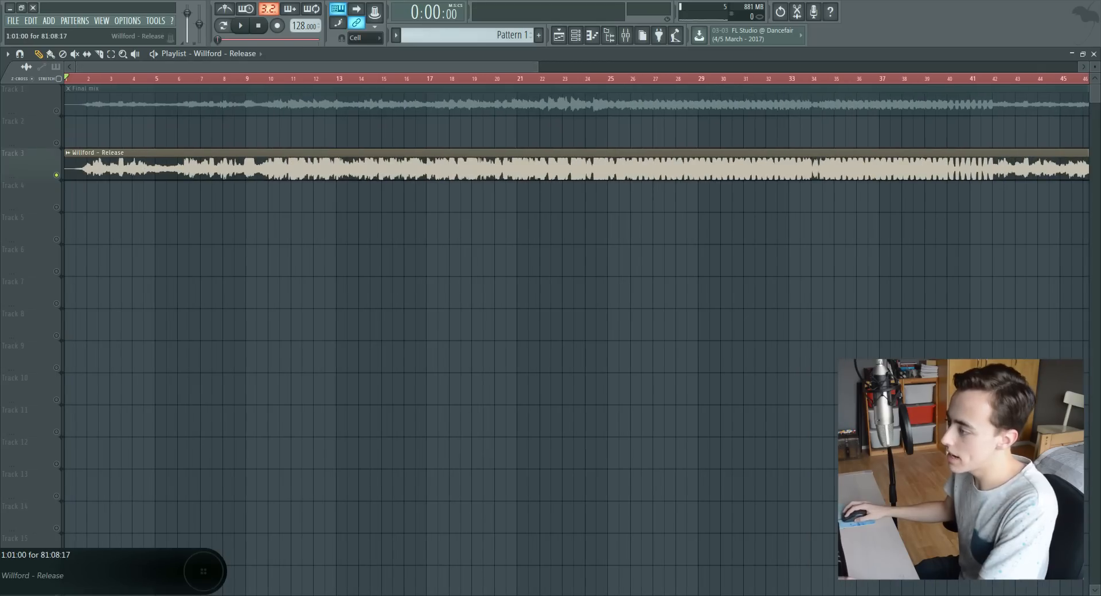
left_click(519, 78)
key("space")
key("space")
left_click(641, 35)
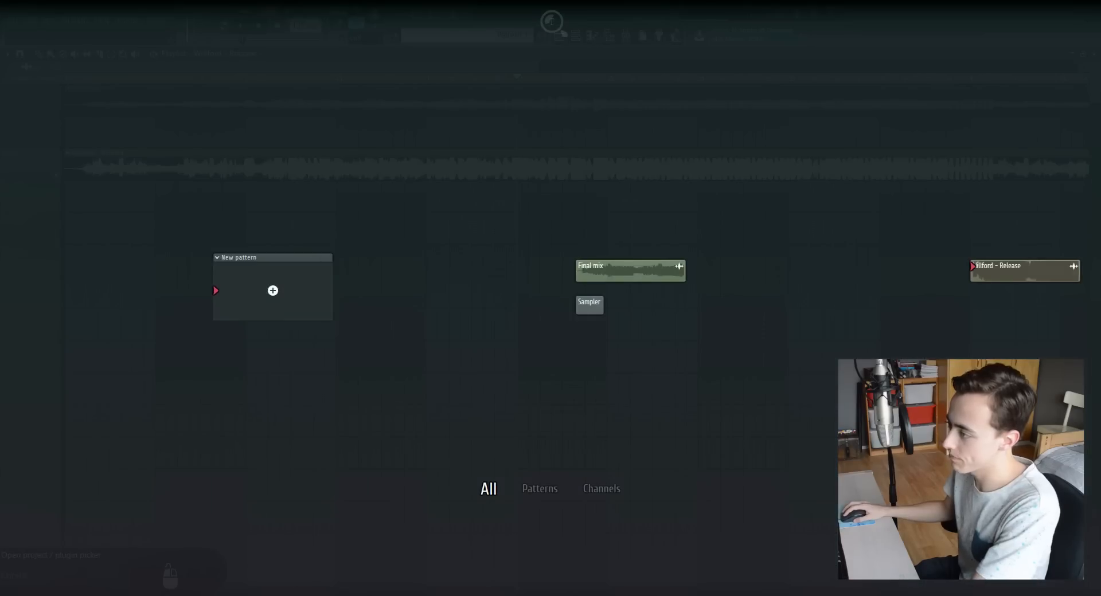
key("Escape")
key("F9")
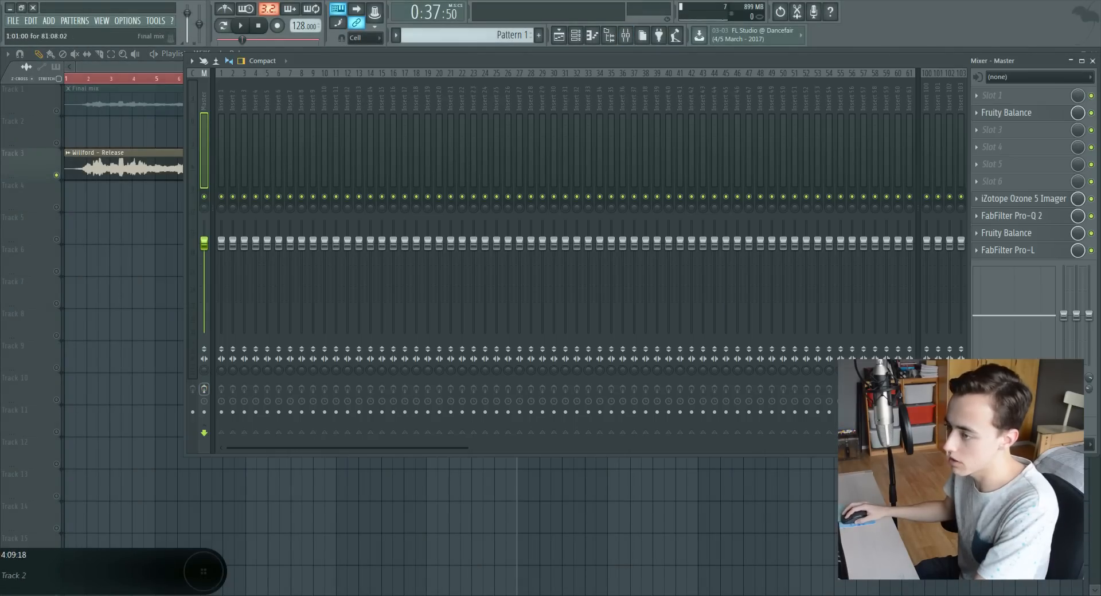
key("F9")
key("space")
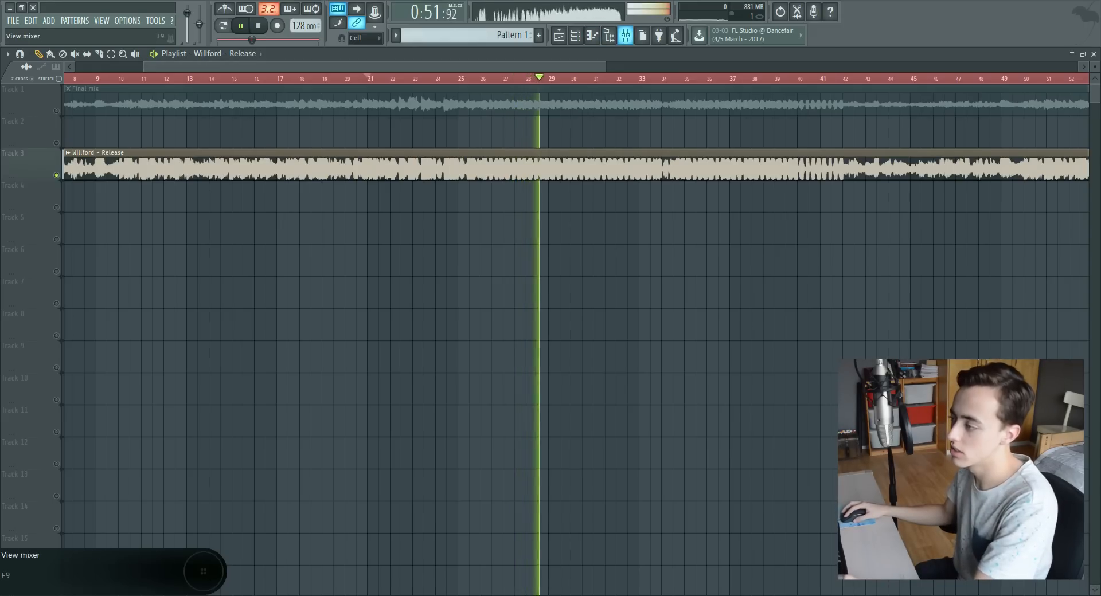
key("space")
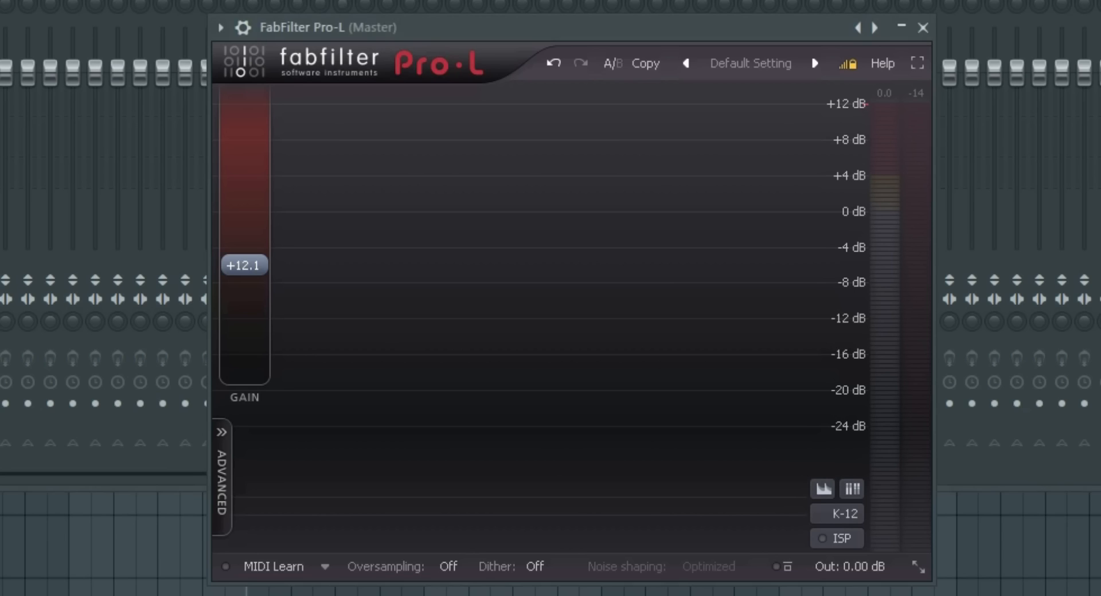
Push the Pro-L gain far above +12.1 dB to over-limit the master
left_click_drag(240, 260, 241, 99)
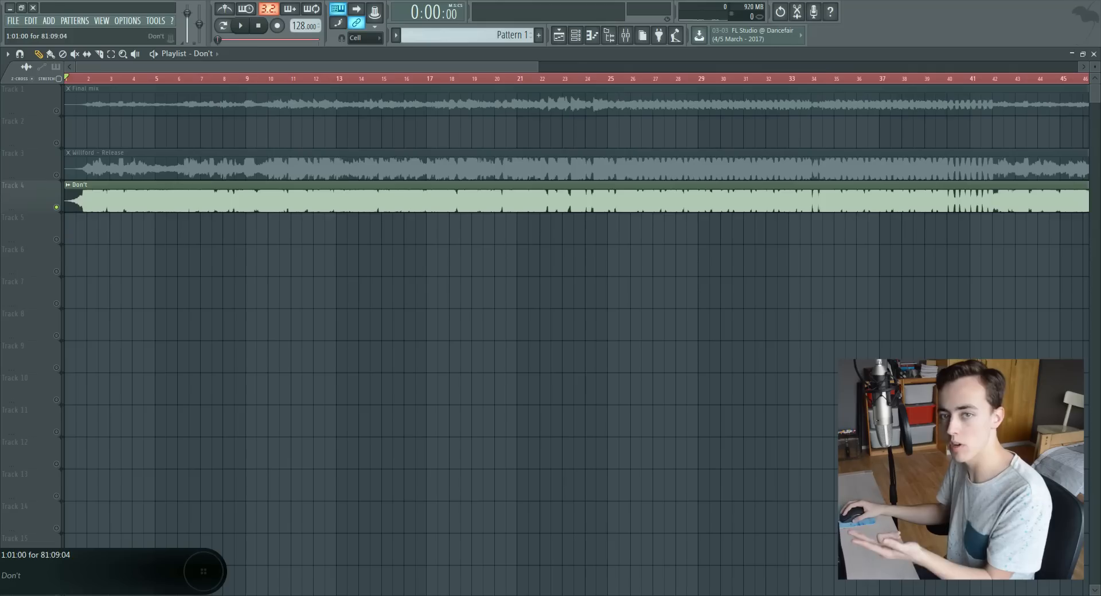
Audition the soloed Don't clip on Track 4 from the start, skipping ahead through bars 17, 20 and 22 to about bar 25
key("space")
key("space")
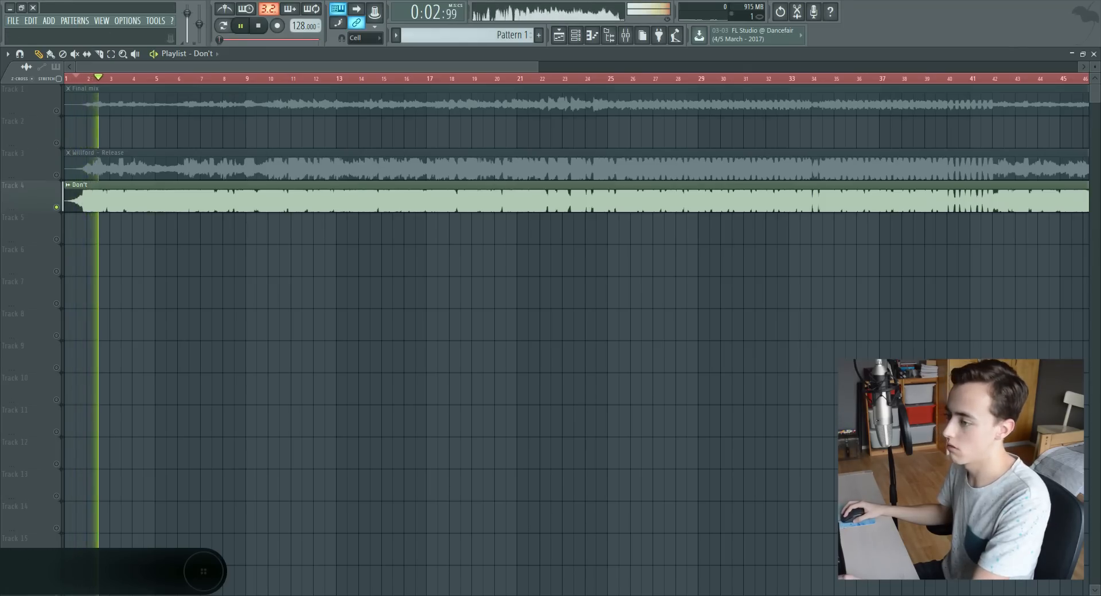
left_click(438, 78)
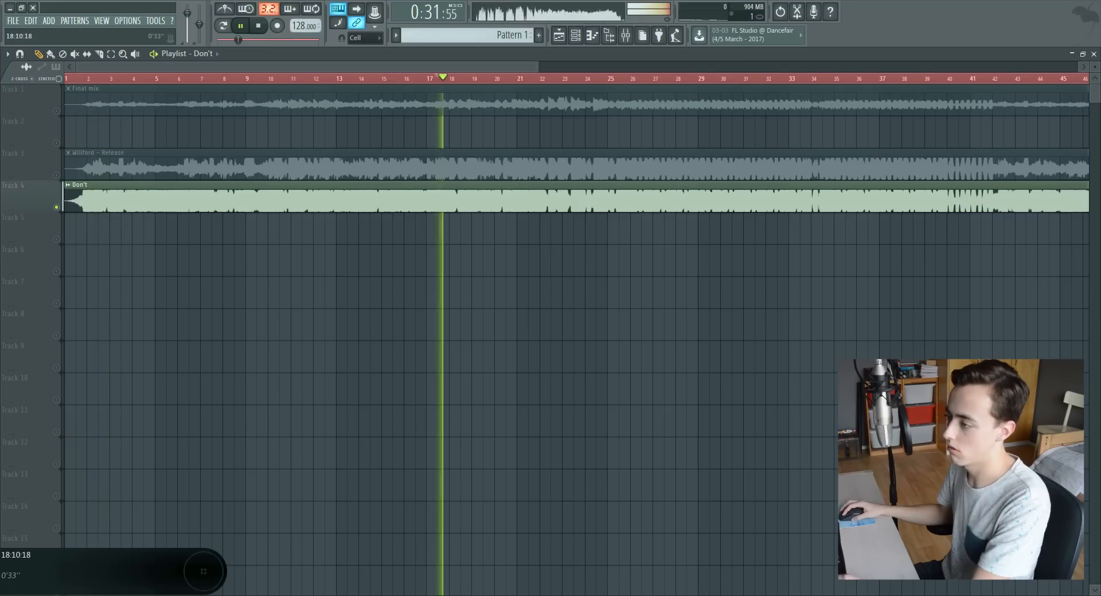
left_click(494, 78)
left_click(542, 78)
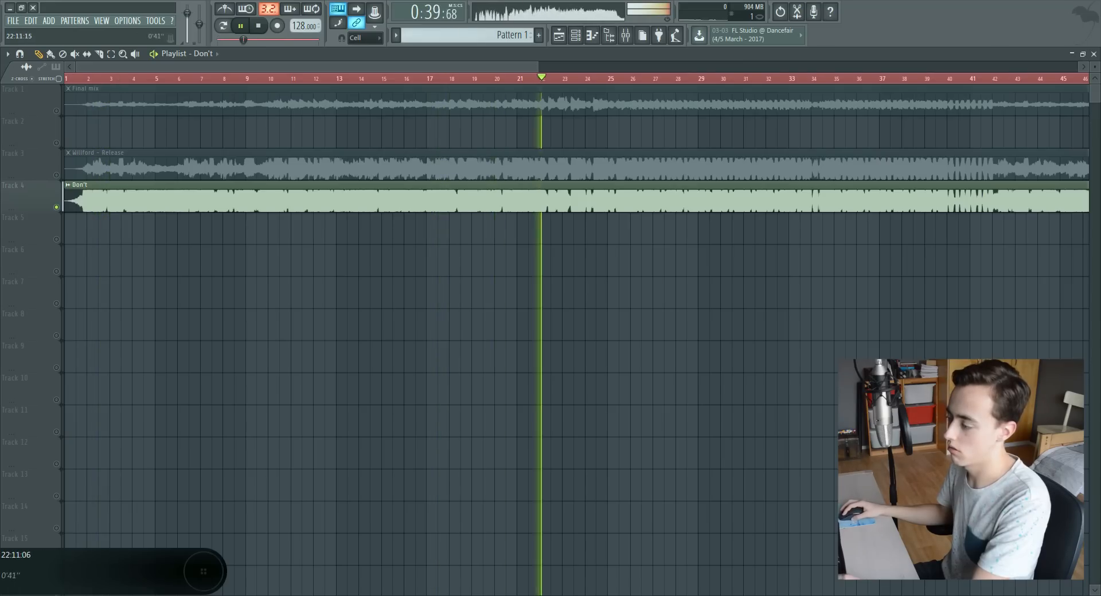
left_click(602, 79)
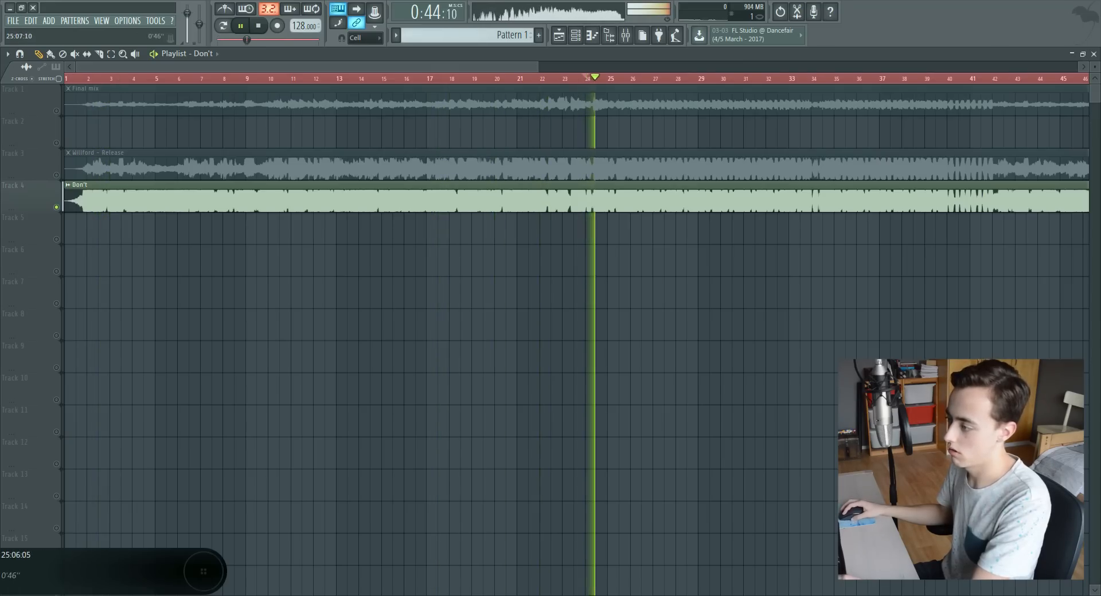